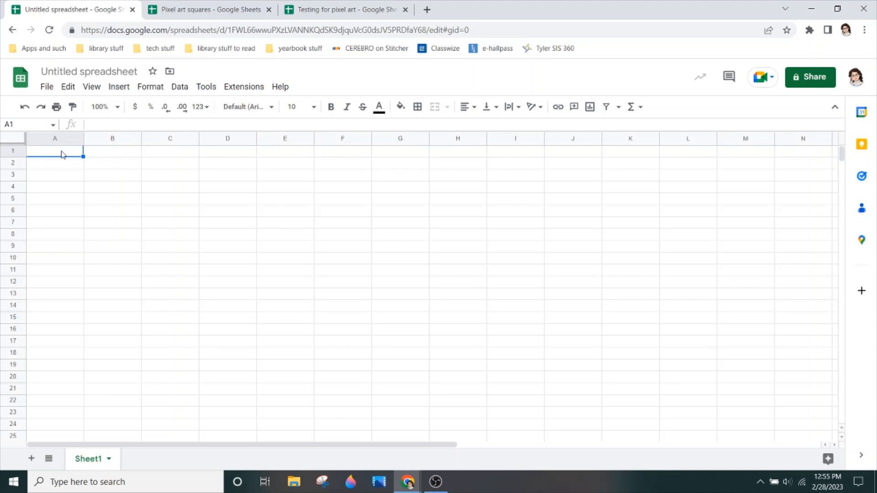
left_click(107, 158)
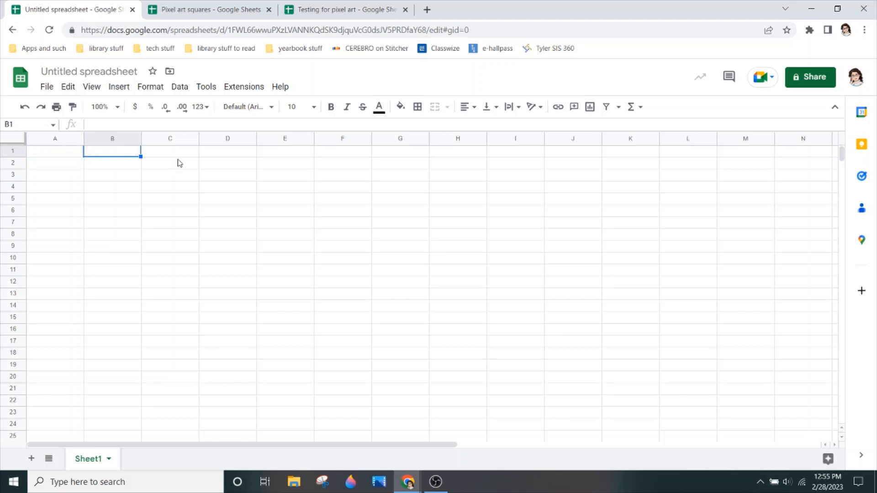
left_click(194, 201)
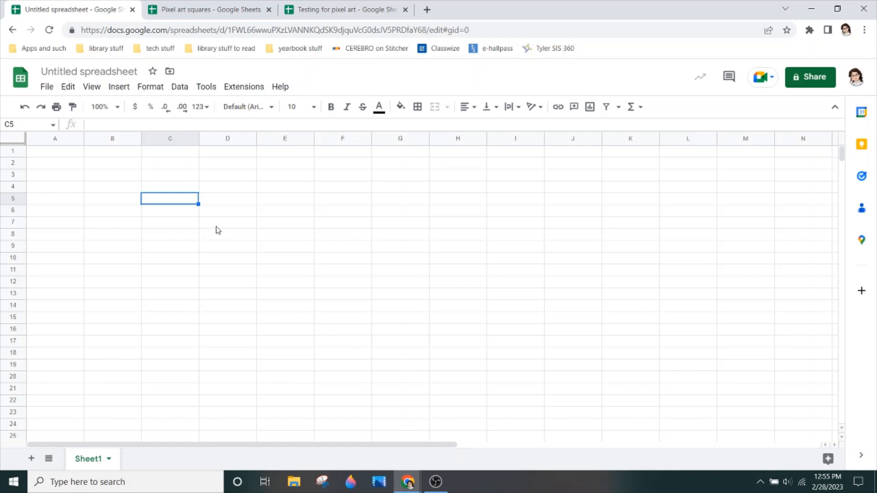
left_click(286, 139)
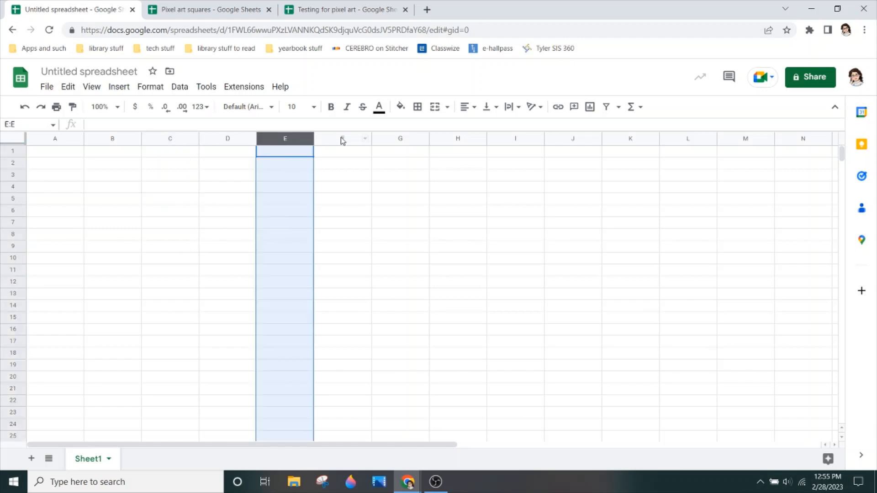
left_click(359, 139)
left_click(401, 139)
left_click(471, 139)
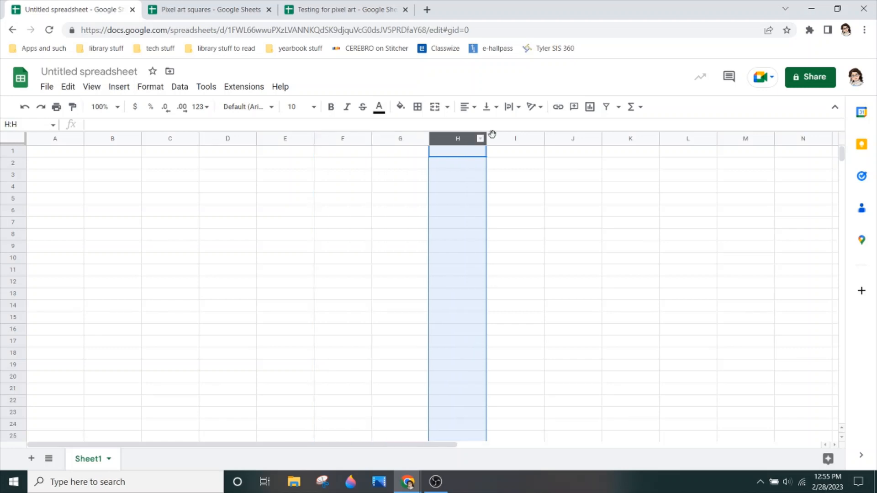
left_click(521, 140)
left_click(576, 139)
left_click(628, 140)
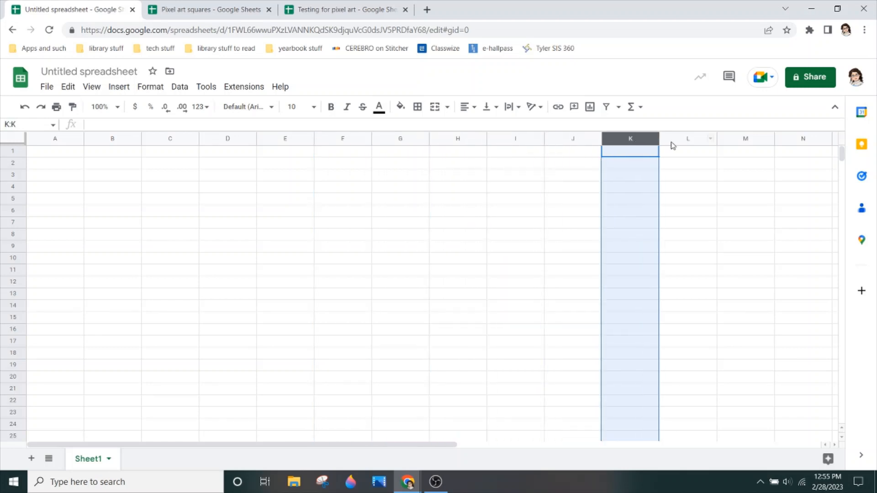
left_click(675, 143)
left_click(729, 143)
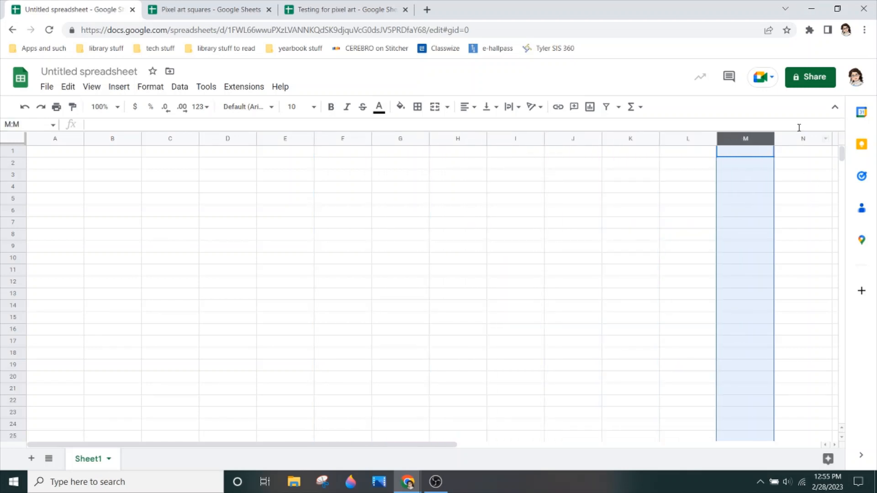
left_click(802, 141)
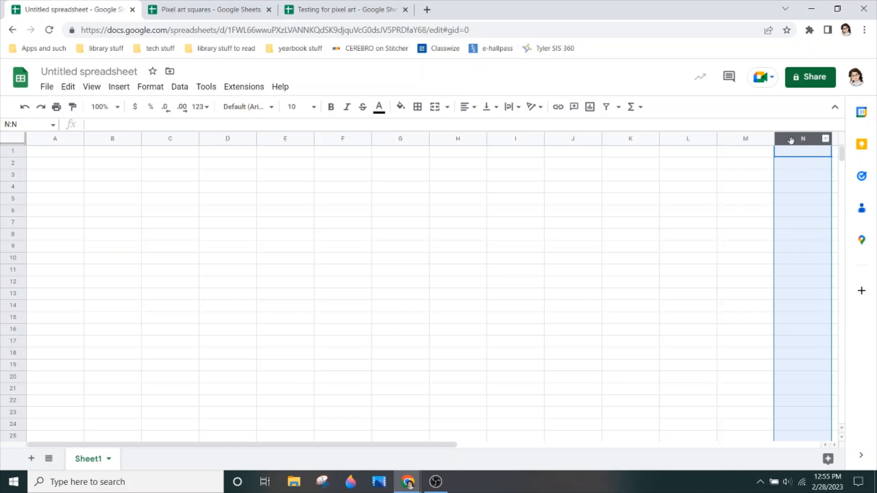
left_click(295, 138)
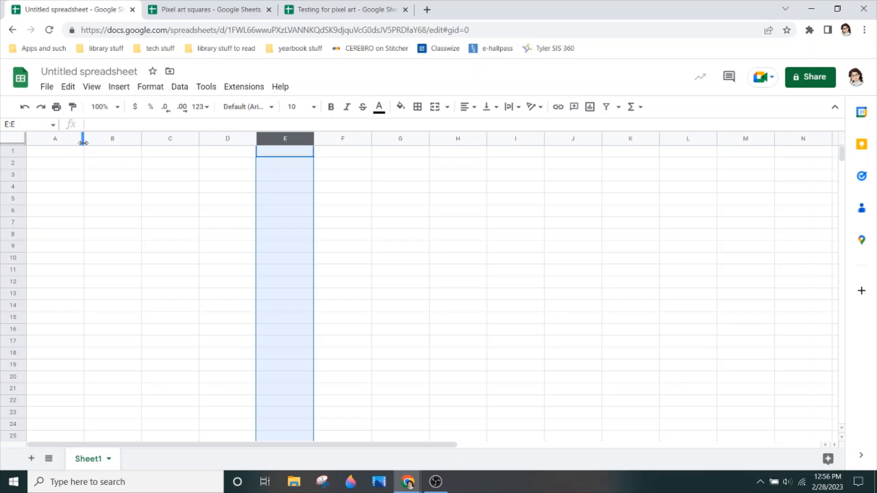
- Widen column A to about three times its default width and shrink columns C and D to thin spacer columns
left_click_drag(84, 142, 197, 166)
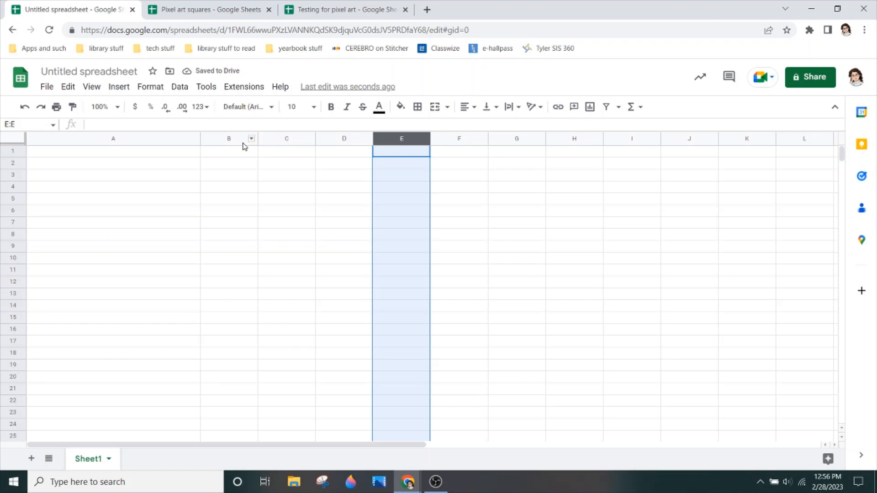
left_click(69, 154)
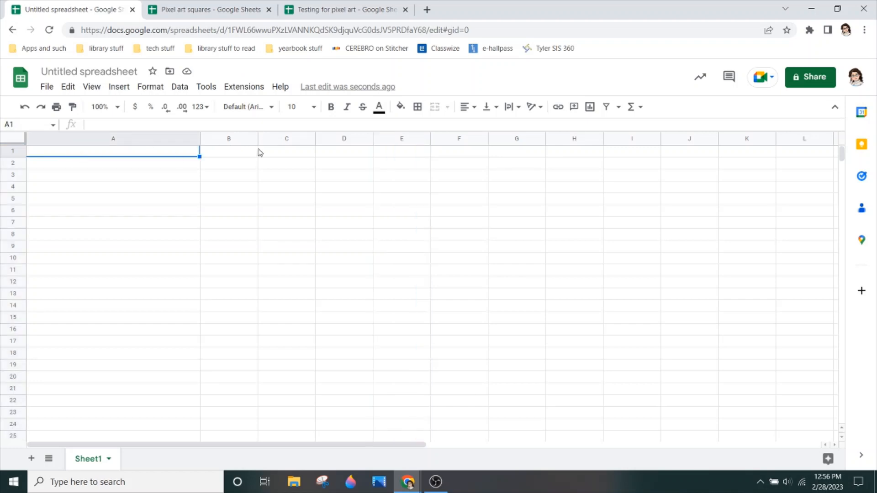
left_click(238, 155)
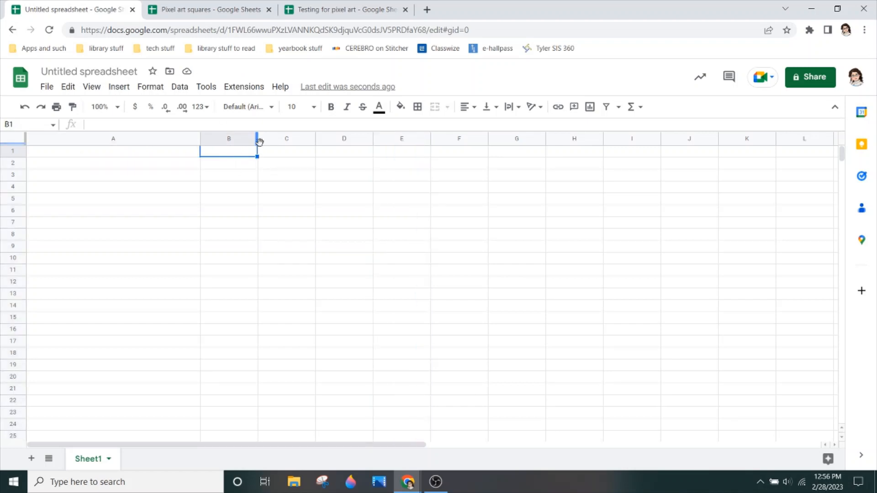
left_click_drag(314, 138, 268, 143)
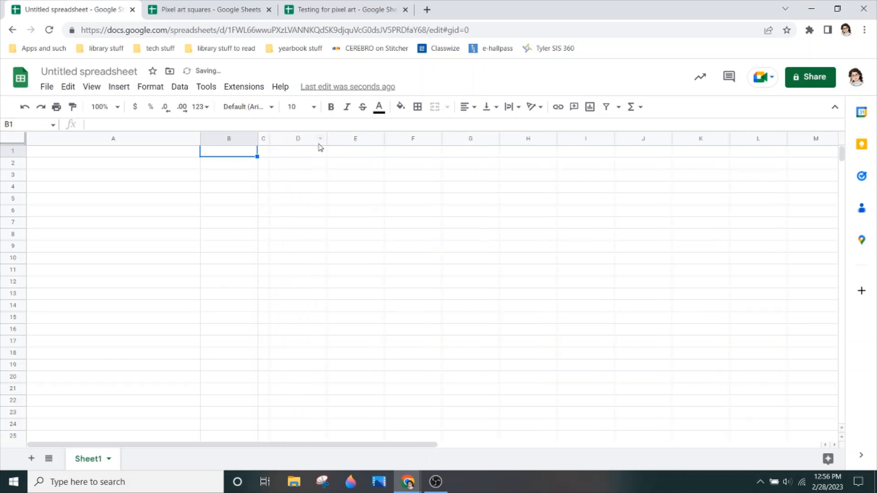
left_click_drag(325, 141, 284, 158)
- Resize all columns from E through Z to a width of 32 pixels
left_click(315, 140)
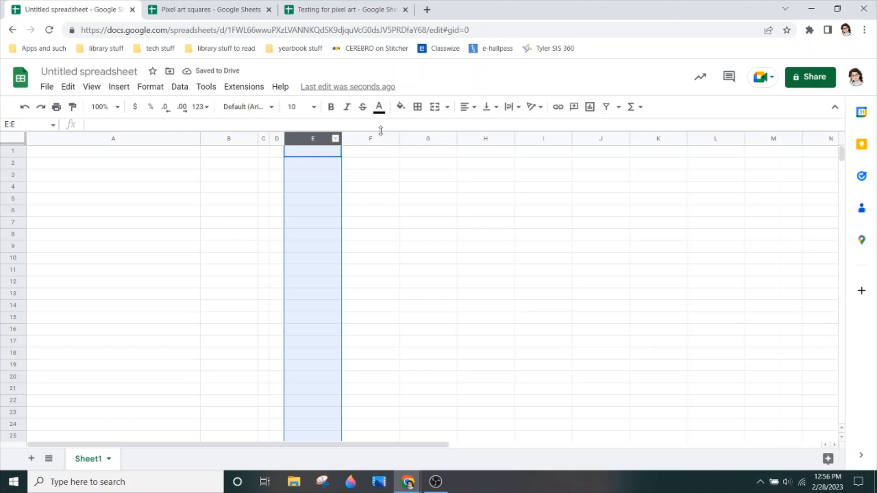
left_click(312, 137)
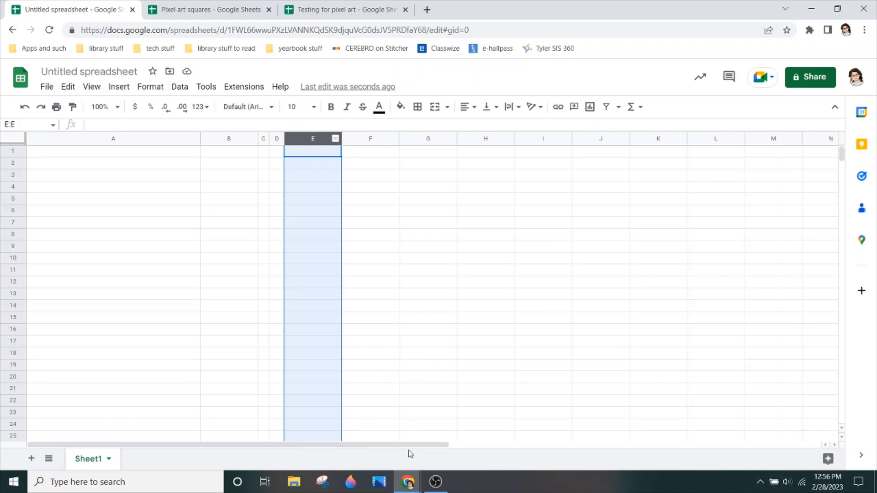
left_click_drag(412, 448, 774, 480)
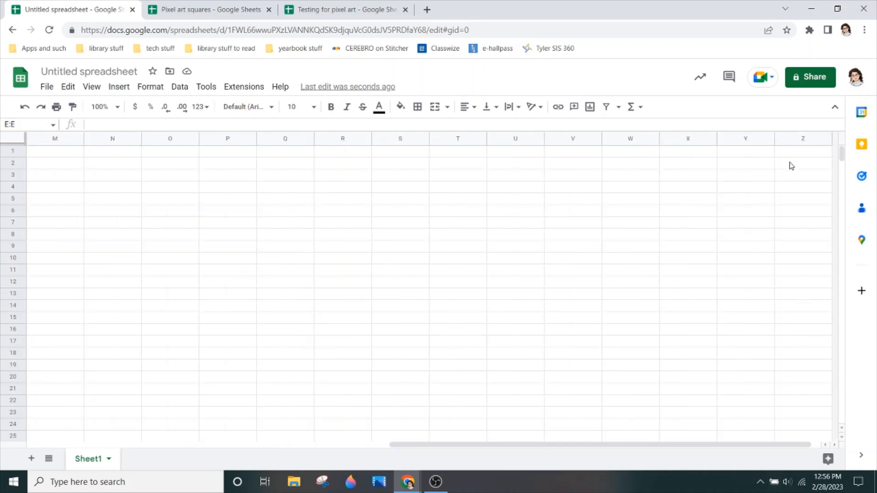
left_click(790, 139, "shift")
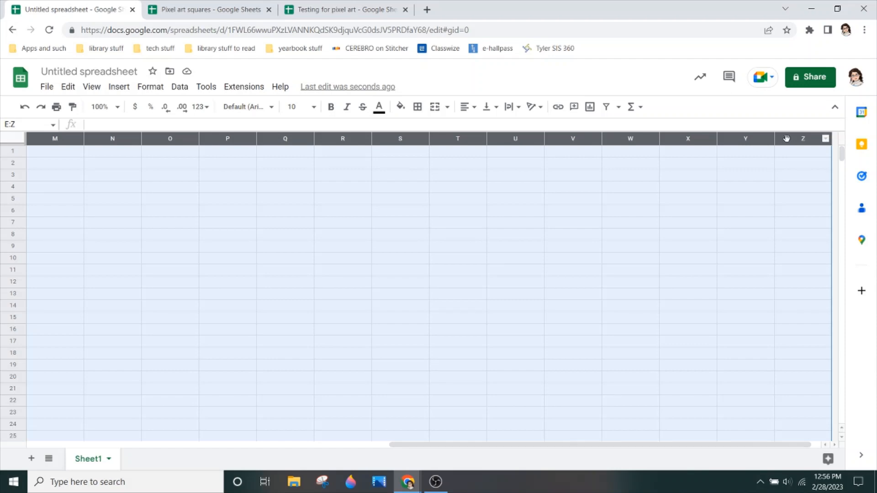
right_click(786, 138)
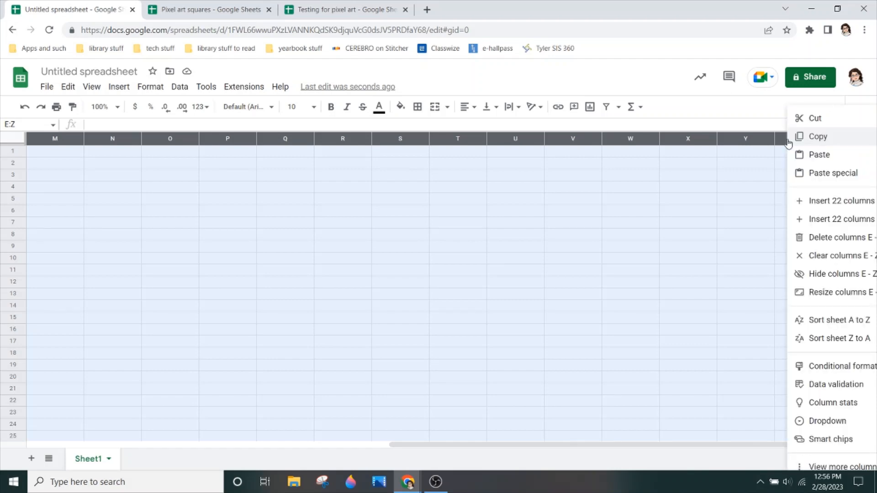
left_click(822, 296)
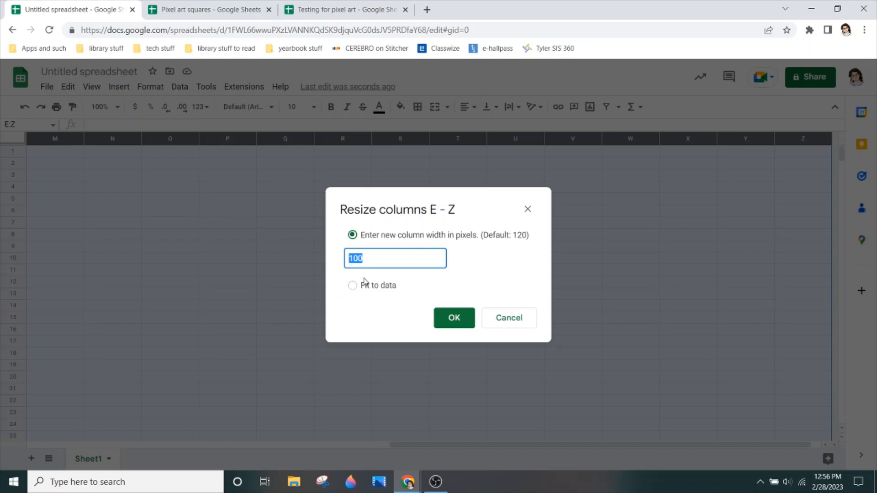
key("BackSpace")
type("32")
left_click(469, 318)
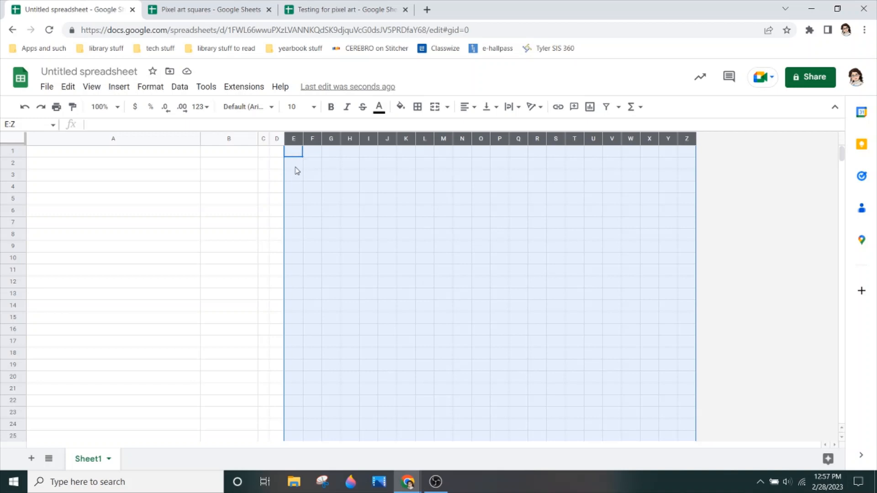
- Resize rows 1 through 25 to a specified height matching the 32-pixel width of columns E to Z, making square cells
left_click(20, 153)
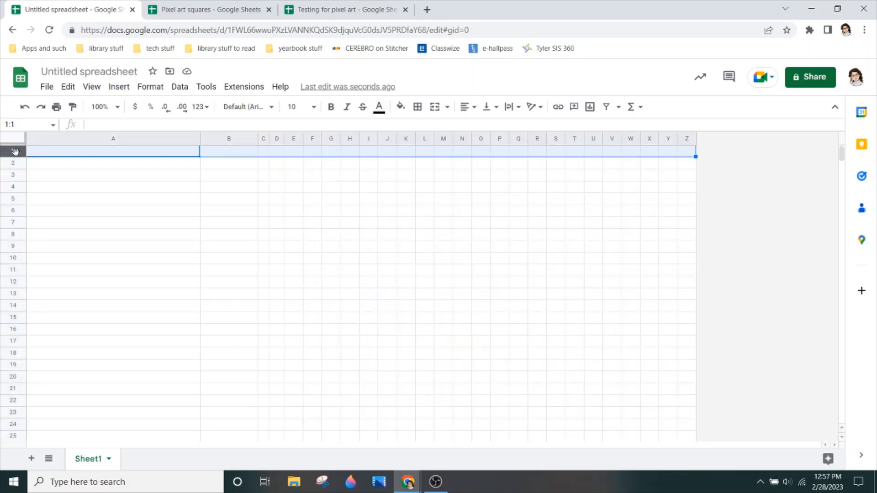
scroll(16, 178, "down", 5)
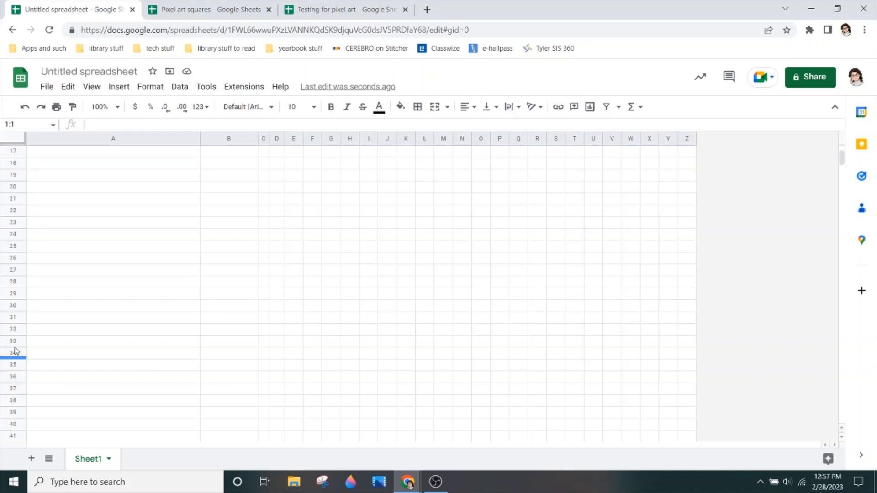
left_click(13, 246, "shift")
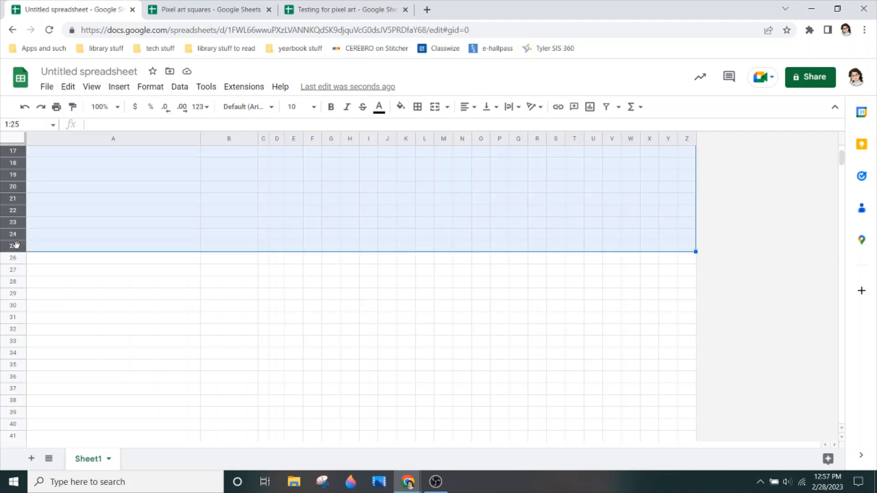
left_click_drag(16, 244, 17, 227)
right_click(17, 227)
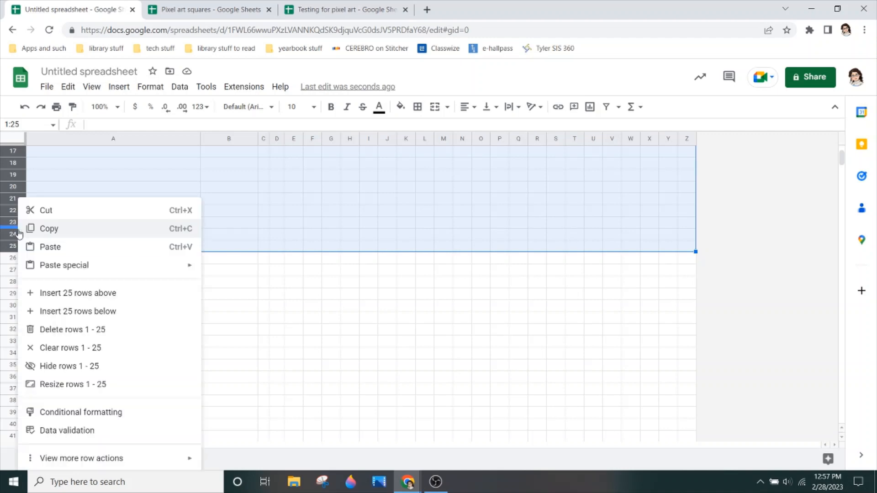
left_click(47, 386)
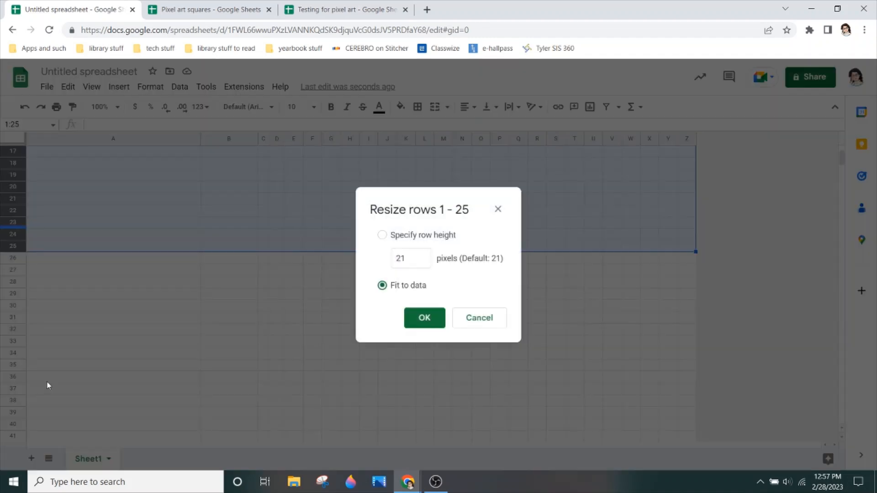
left_click(415, 261)
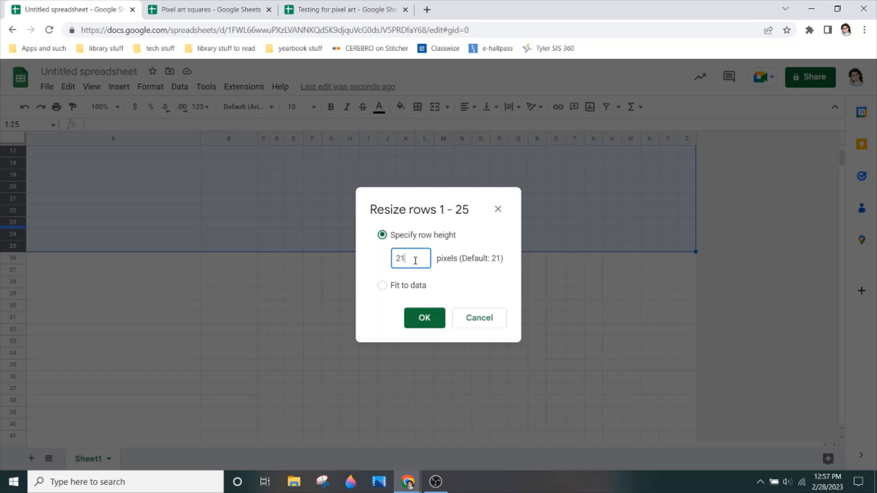
key("BackSpace")
key("BackSpace")
type("3")
left_click(424, 318)
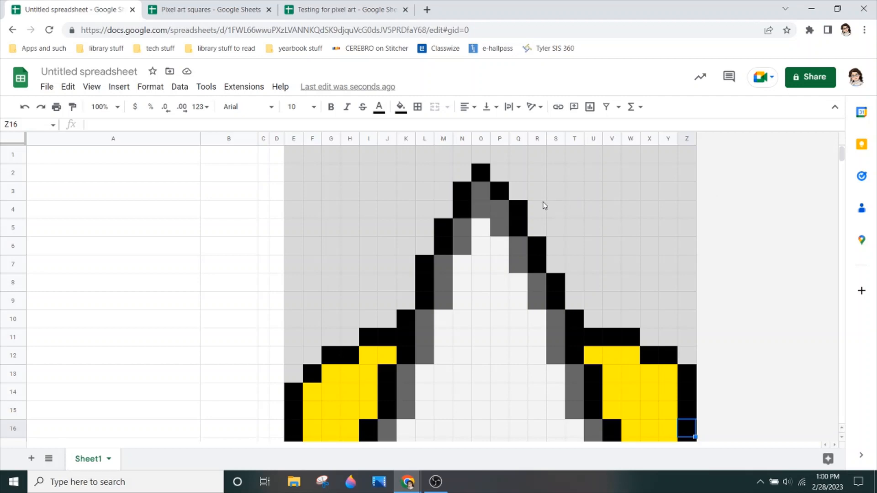
- Look over the pixel art picture in columns E to Z from its top row to its bottom row
scroll(545, 206, "down", 4)
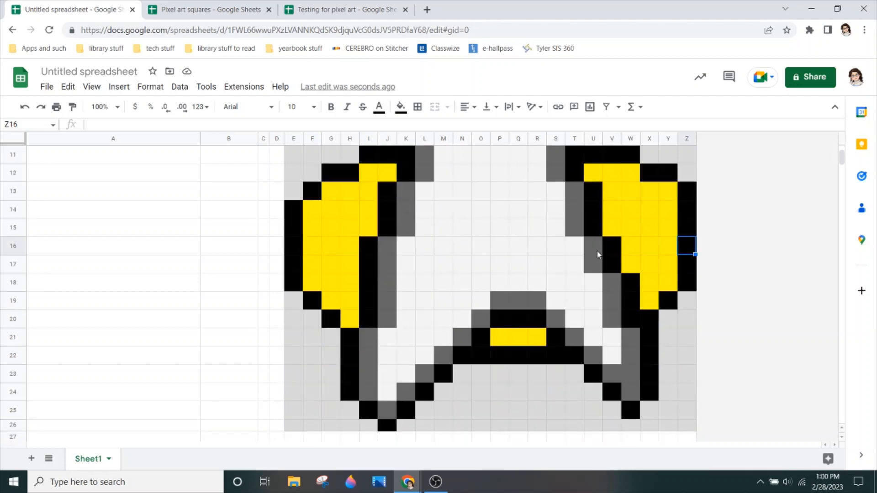
scroll(597, 252, "up", 4)
scroll(596, 251, "down", 3)
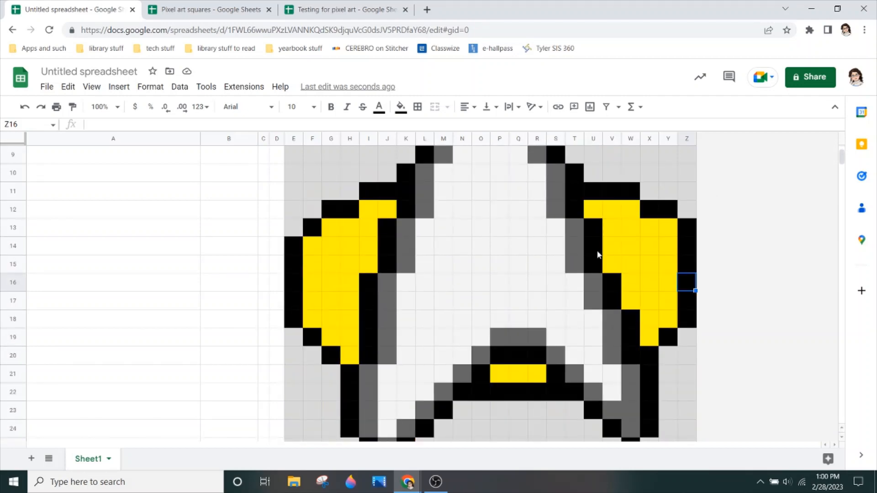
scroll(597, 252, "up", 3)
left_click(650, 178)
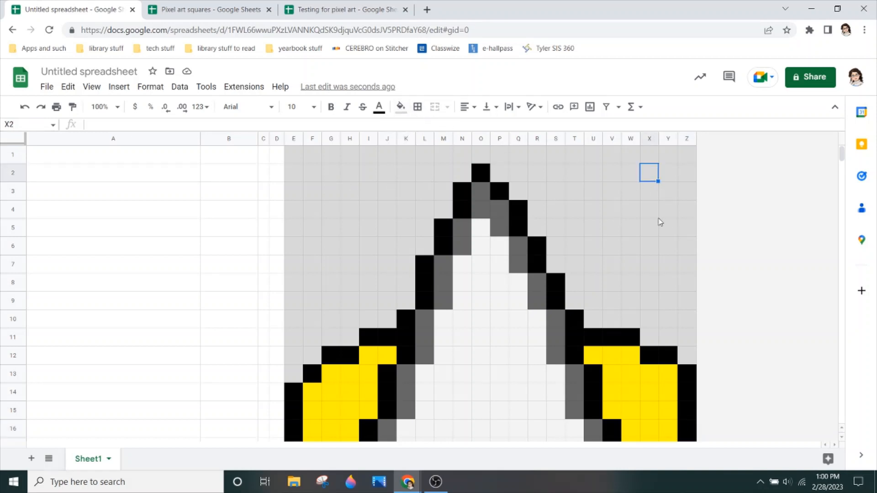
scroll(659, 222, "down", 2)
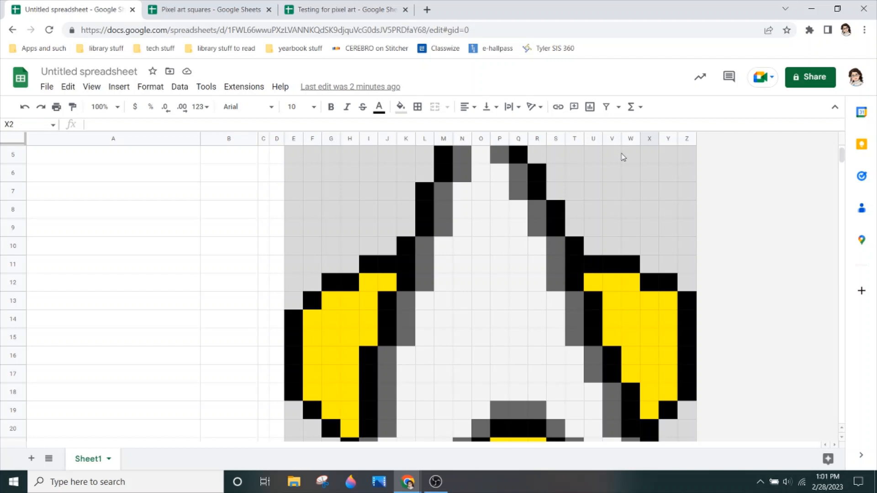
scroll(624, 274, "down", 2)
scroll(621, 280, "down", 1)
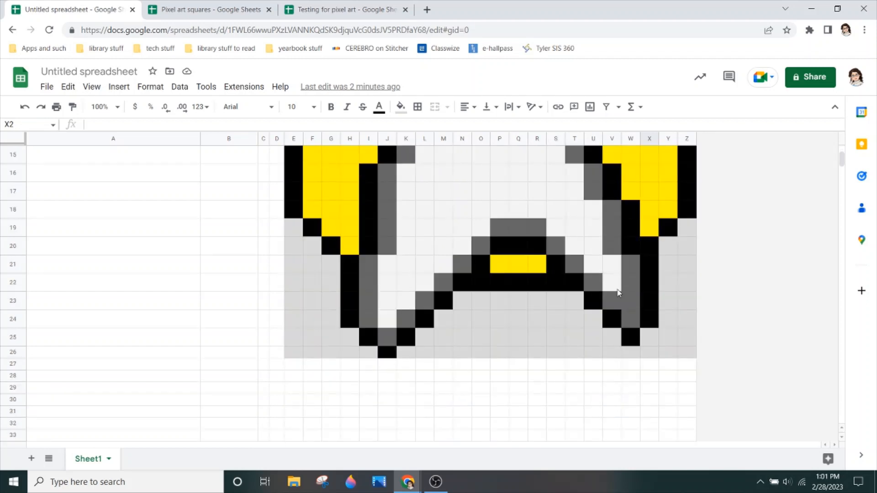
scroll(626, 323, "up", 5)
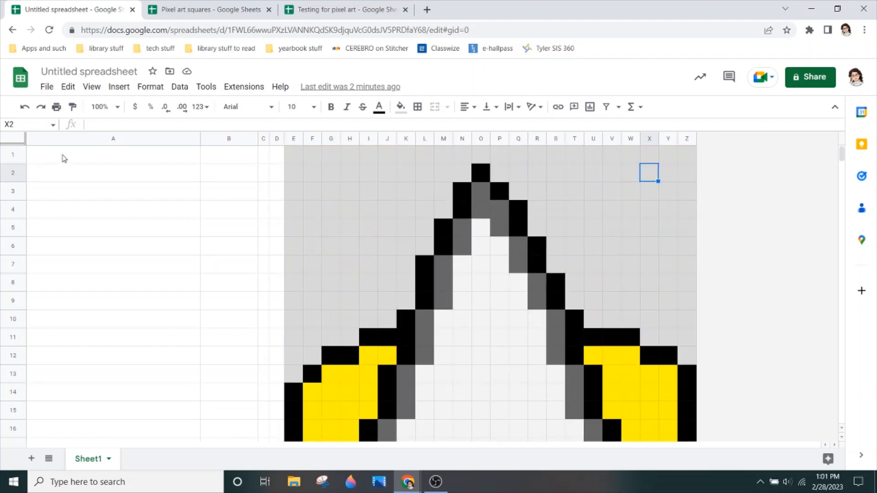
left_click(91, 157)
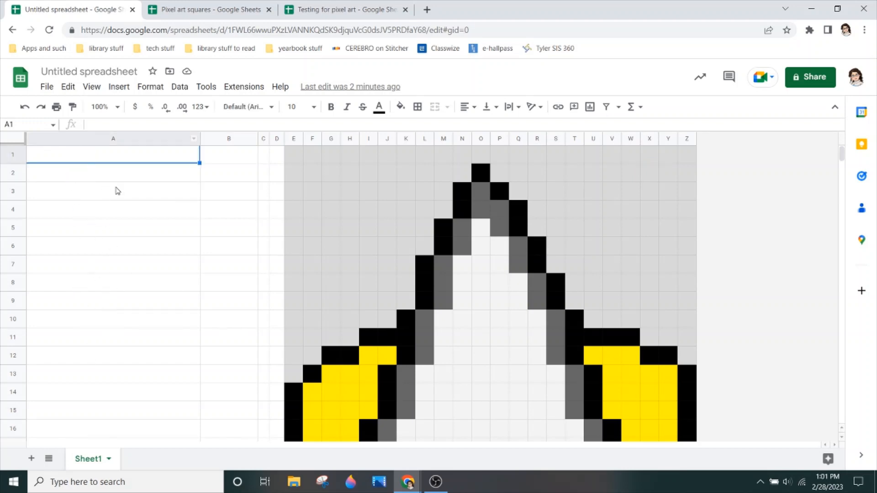
left_click(250, 160)
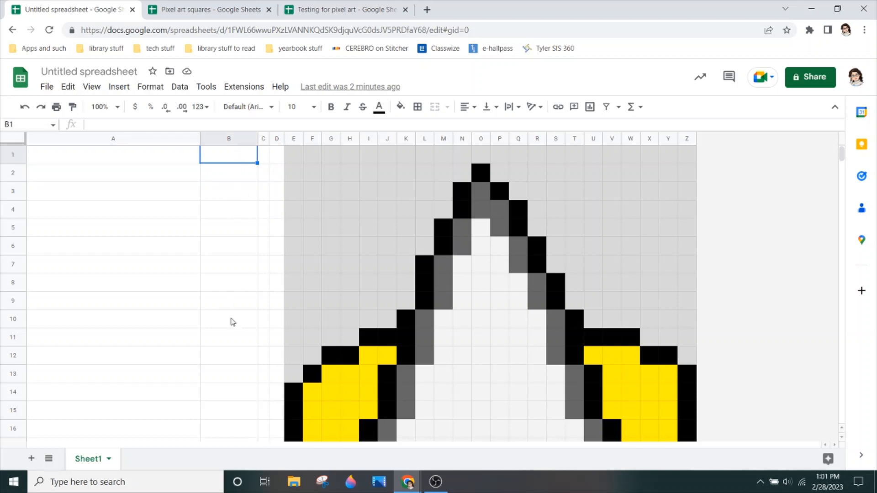
left_click(264, 160)
left_click(275, 157)
left_click(264, 159)
left_click(276, 160)
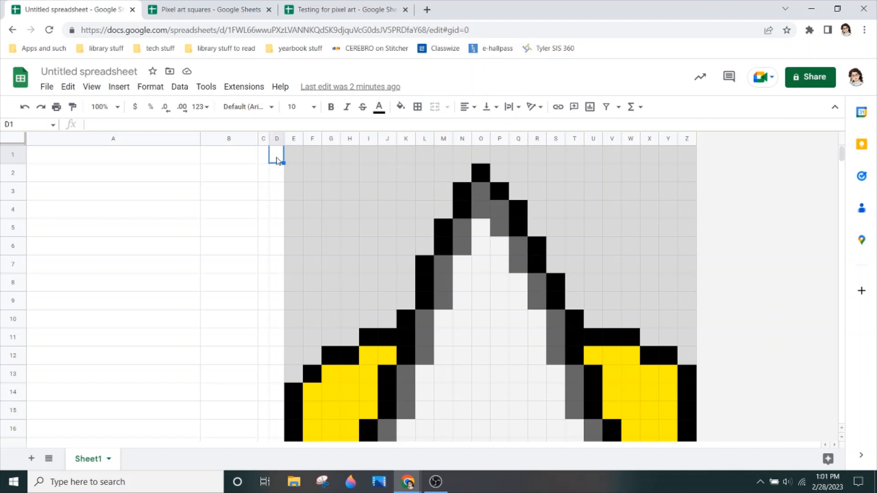
left_click(264, 160)
left_click(275, 160)
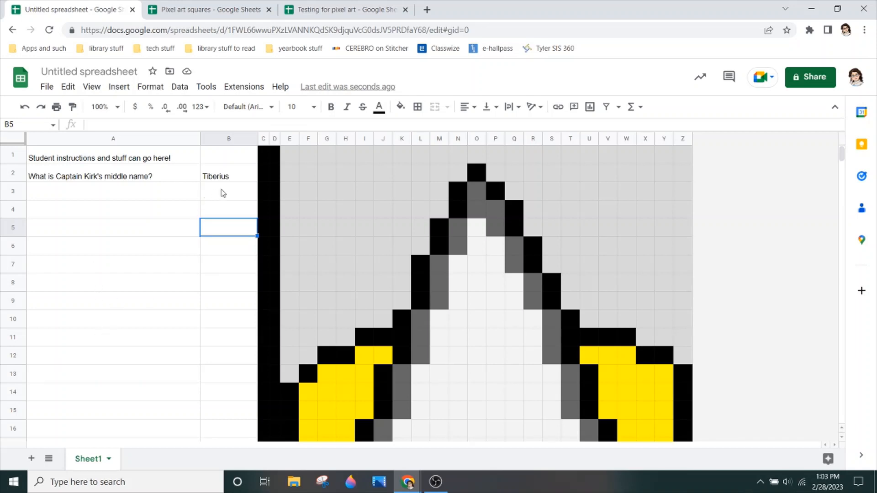
- Start a conditional formatting rule for answer cell B2 with a light gray fill matching the picture's background
left_click(245, 177)
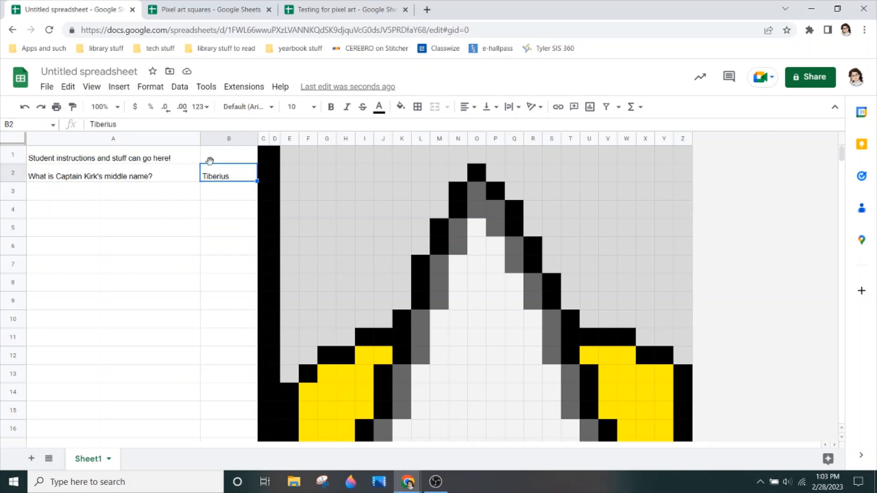
left_click(151, 86)
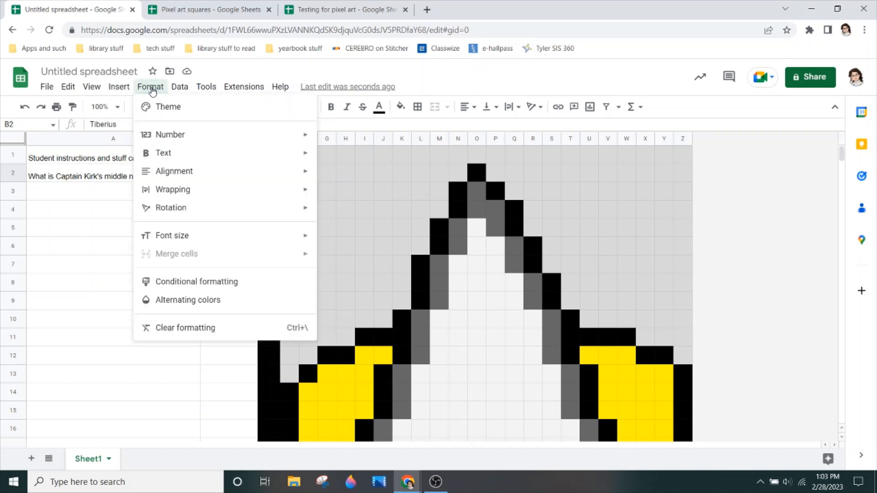
left_click(167, 283)
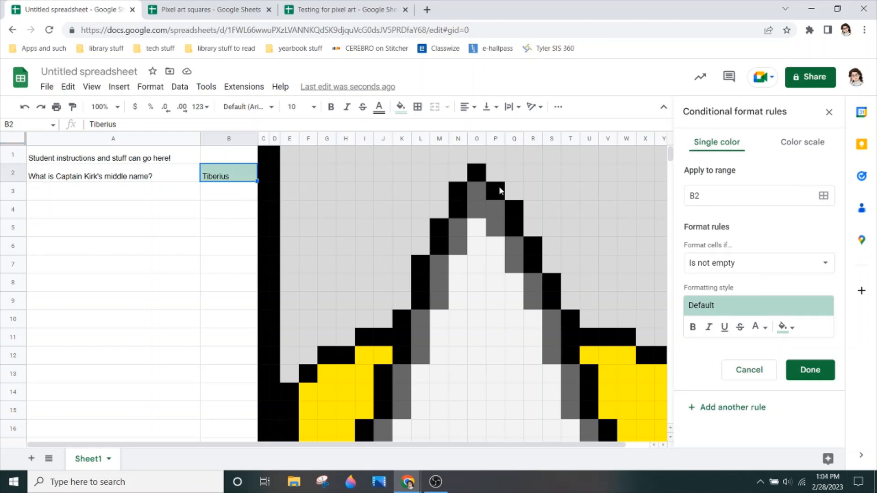
left_click(786, 327)
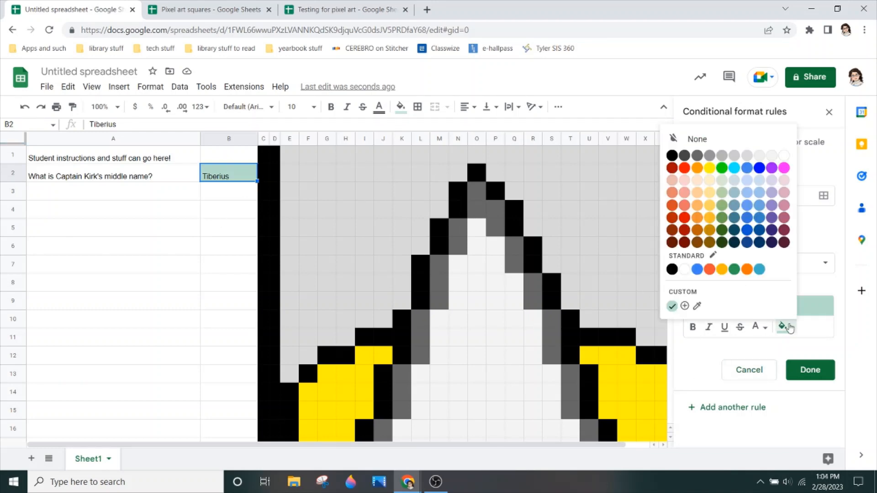
left_click(748, 155)
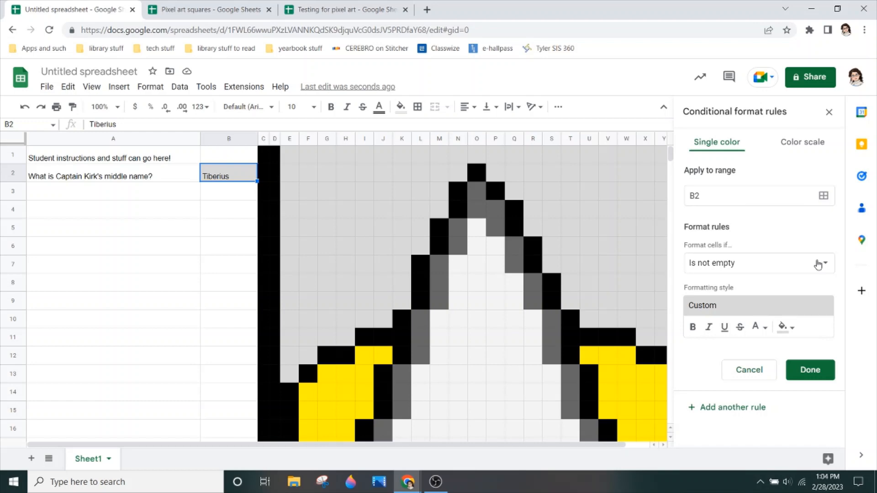
- Change the condition of B2's formatting rule to "Custom formula is"
left_click(818, 264)
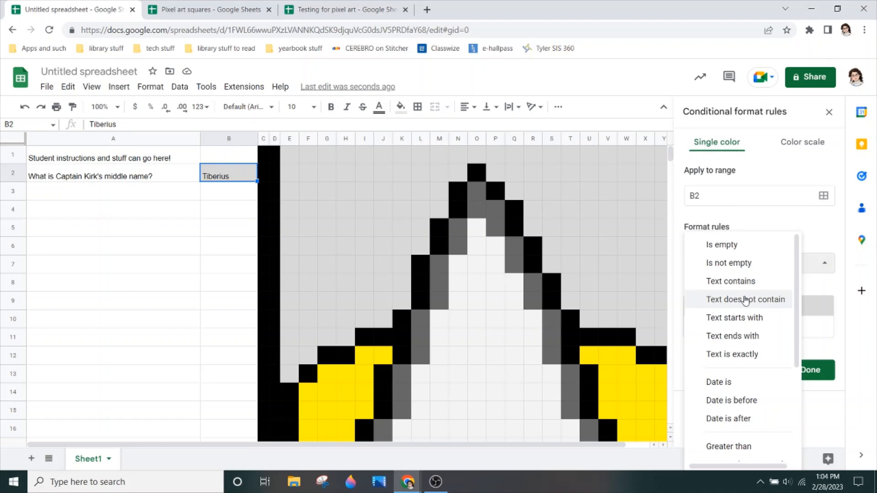
scroll(741, 305, "down", 3)
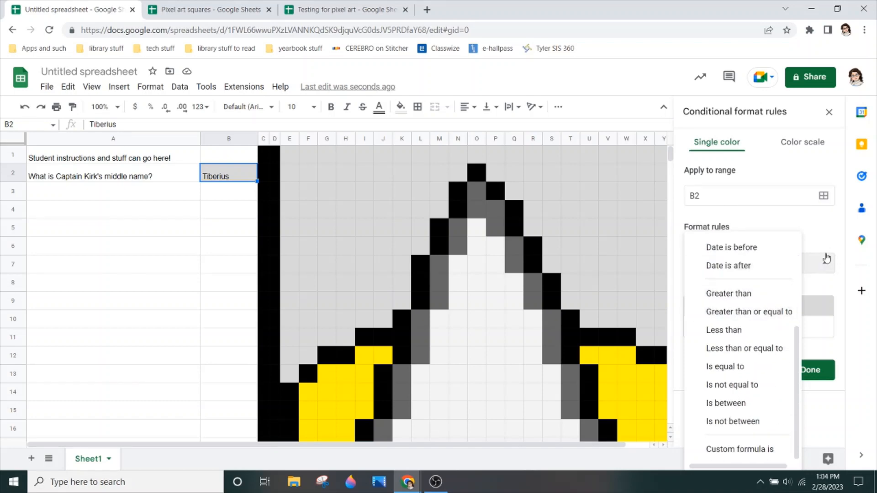
left_click(829, 236)
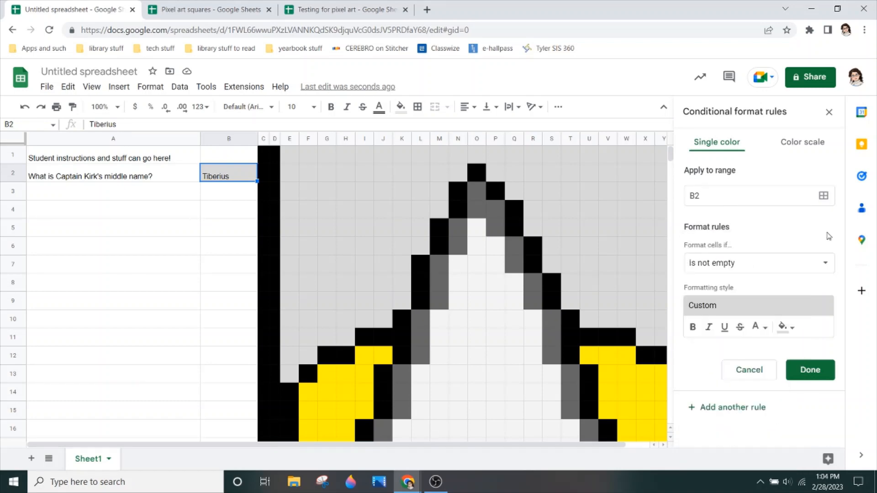
left_click(828, 267)
scroll(772, 278, "down", 3)
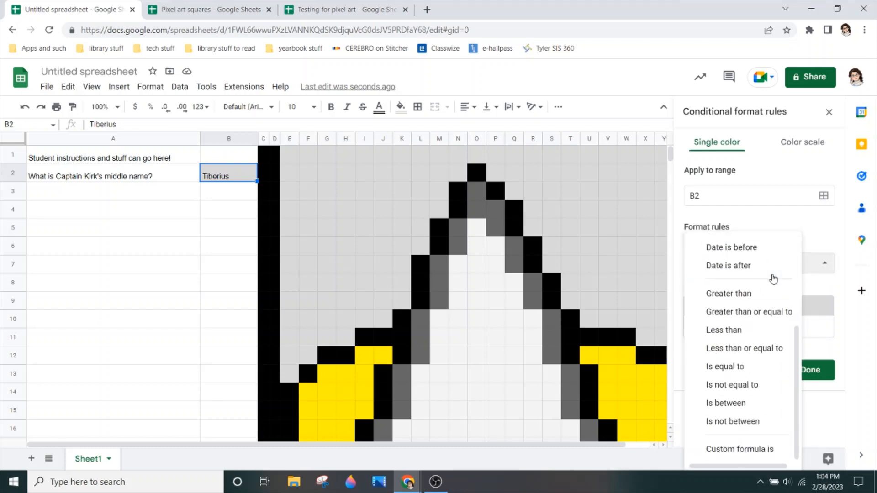
left_click(754, 449)
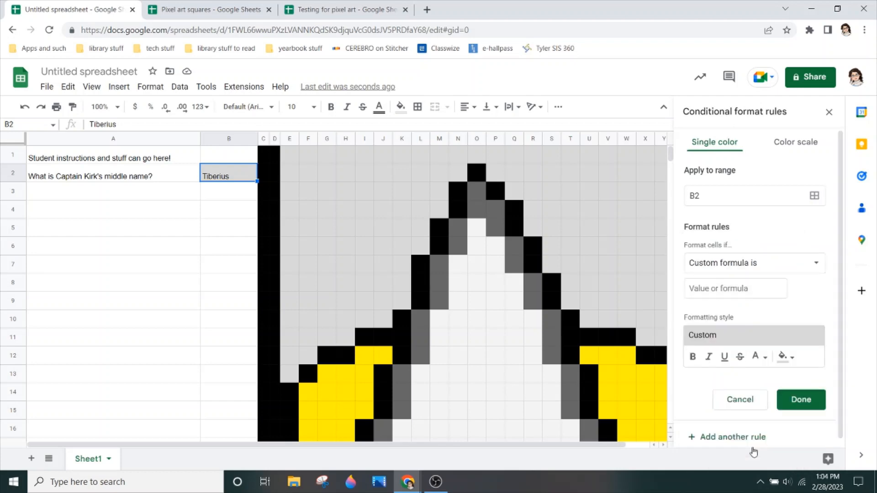
- Enter =$B$2="Tiberius" as the custom formula of the formatting rule
left_click(755, 287)
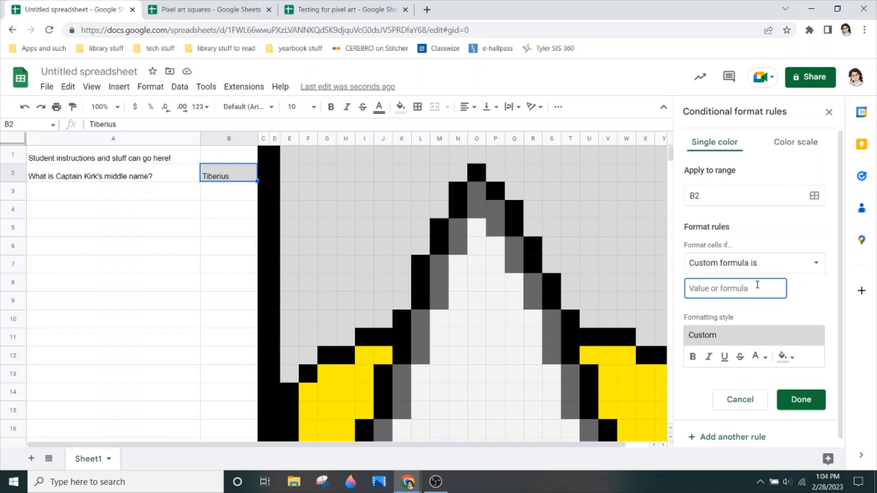
type("=$")
type("B$2")
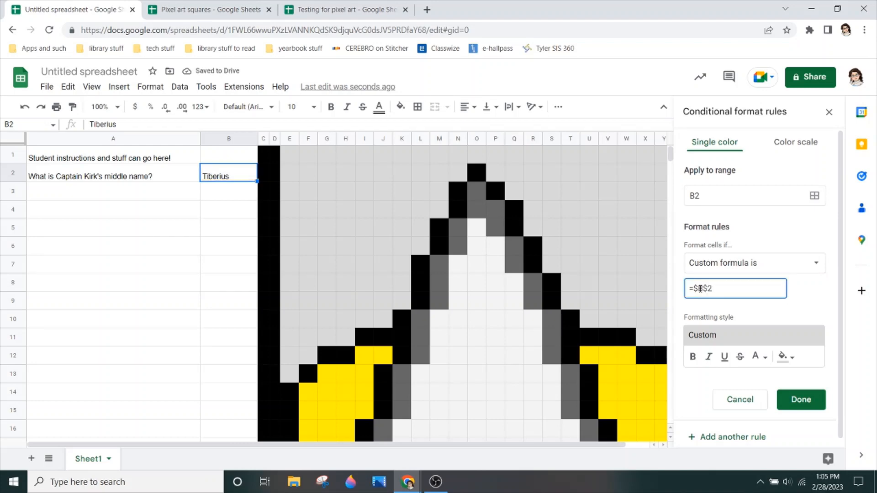
type("=")
type("\"")
type("T")
type("ib")
type("eris")
type("us")
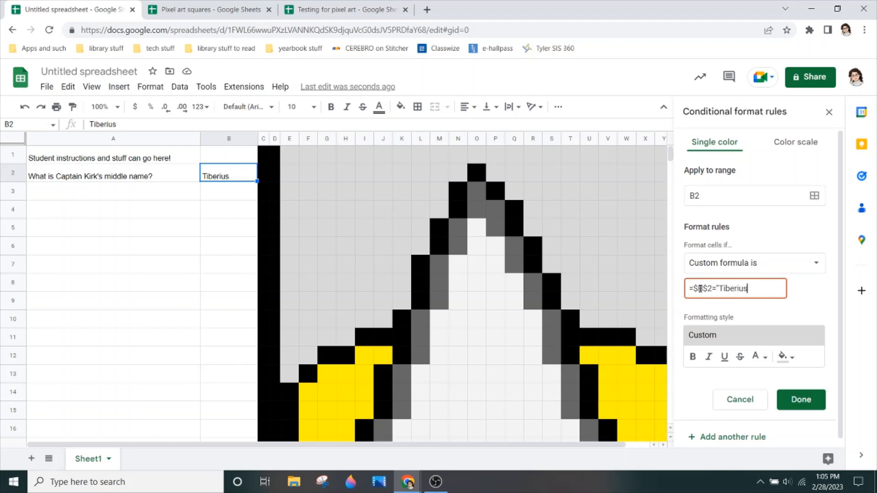
type("\"")
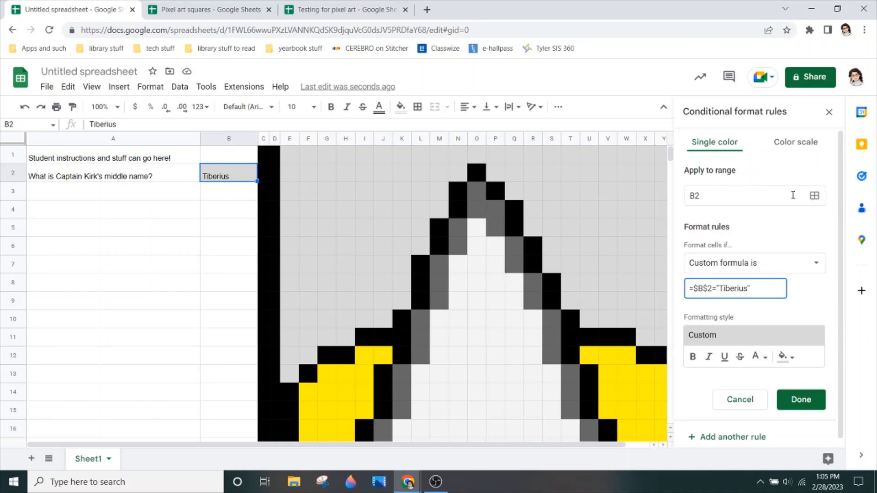
- Open the rule's data range selection clear of the picture and add another range entry below B2
left_click(814, 199)
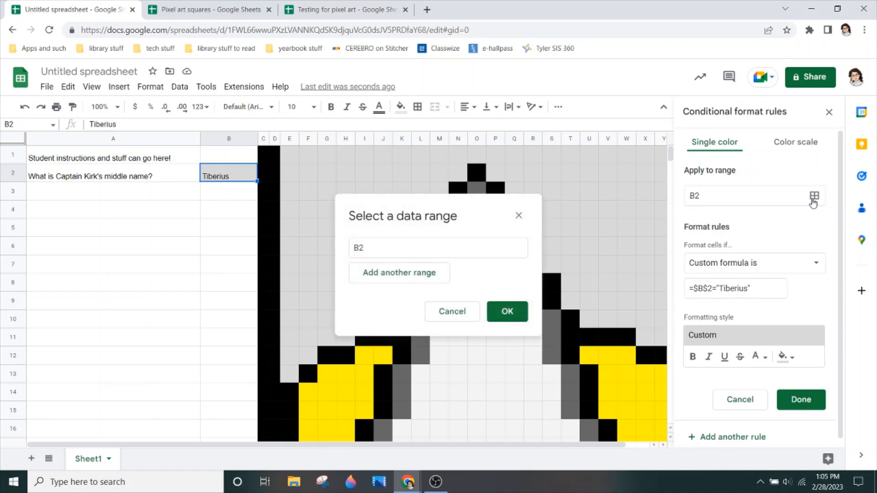
left_click_drag(455, 205, 509, 146)
left_click_drag(647, 165, 787, 103)
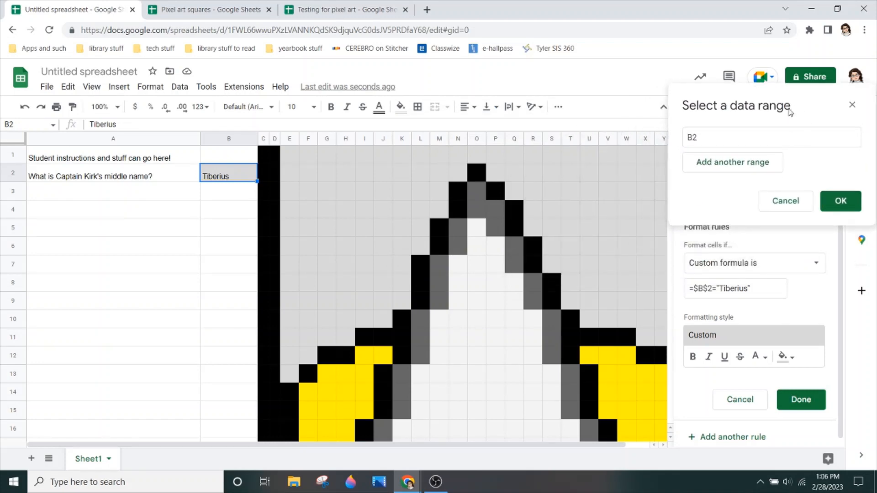
left_click(738, 165)
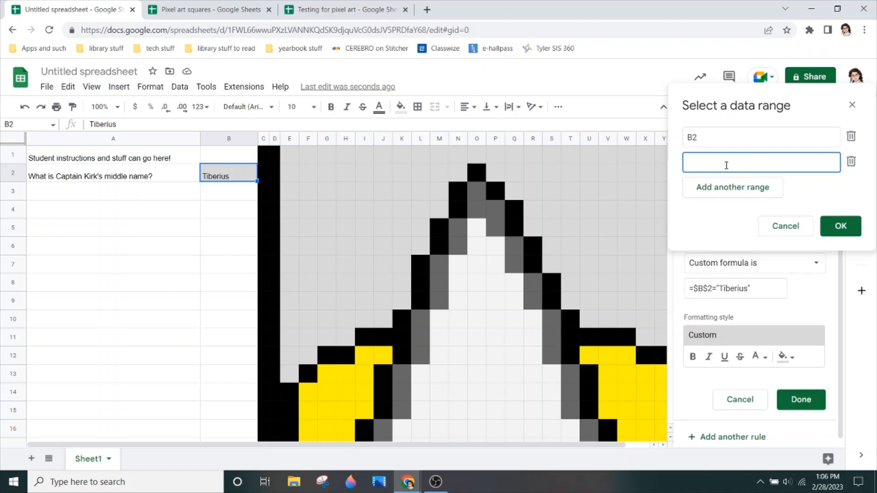
- Add background cells E1, J2, I4, G7, F9, I8, K5, G5, E5, F2:F3, G3 and H2 to the rule's data ranges
left_click(291, 157, "ctrl")
left_click(313, 176, "ctrl")
left_click(378, 177, "ctrl")
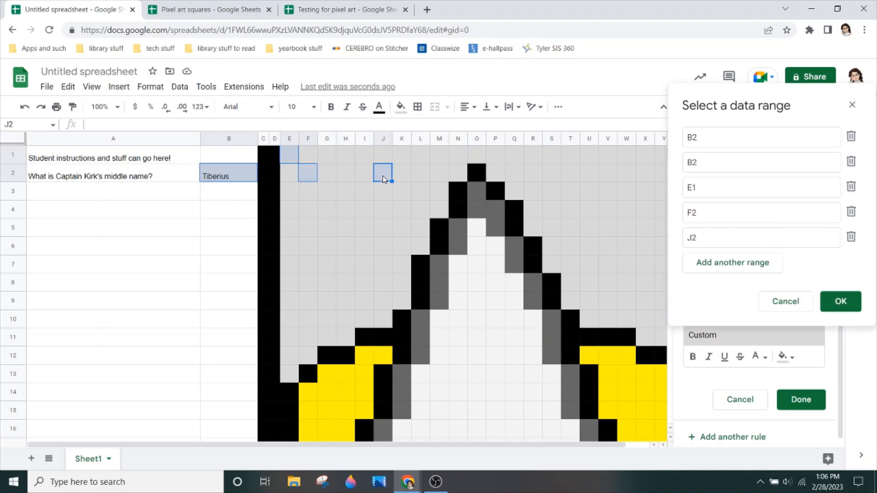
left_click(369, 213, "ctrl")
left_click(325, 265, "ctrl")
left_click(310, 303, "ctrl")
left_click(369, 287, "ctrl")
left_click(397, 230, "ctrl")
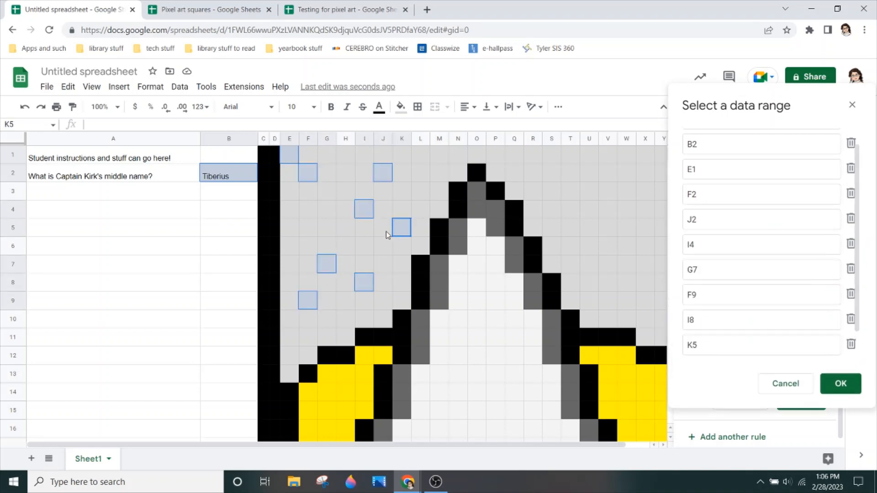
left_click(327, 228, "ctrl")
left_click(290, 227, "ctrl")
left_click_drag(308, 173, 324, 194)
left_click(325, 192, "ctrl")
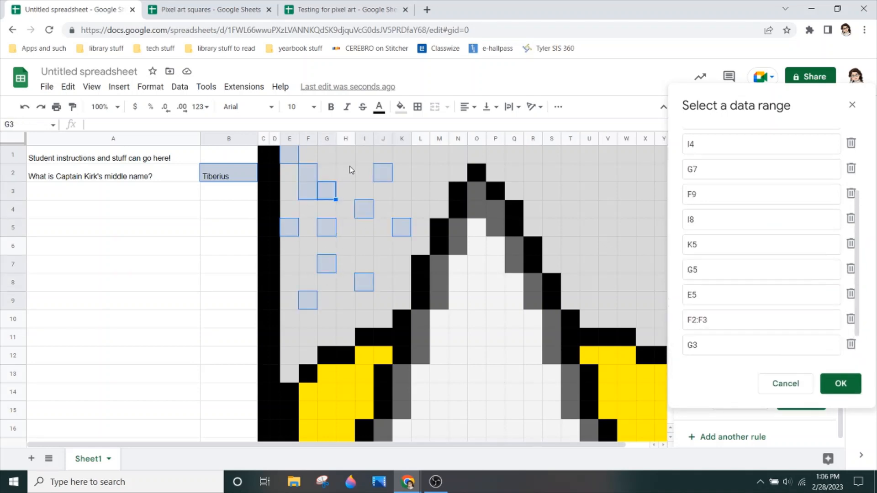
left_click(345, 173, "ctrl")
- Add background cells R1, T1, V2, T5, U8, X9, W6, V4:W4, X1, X5:X6 and X11 to the rule's data ranges
left_click(542, 156, "ctrl")
left_click(570, 156, "ctrl")
left_click(607, 173, "ctrl")
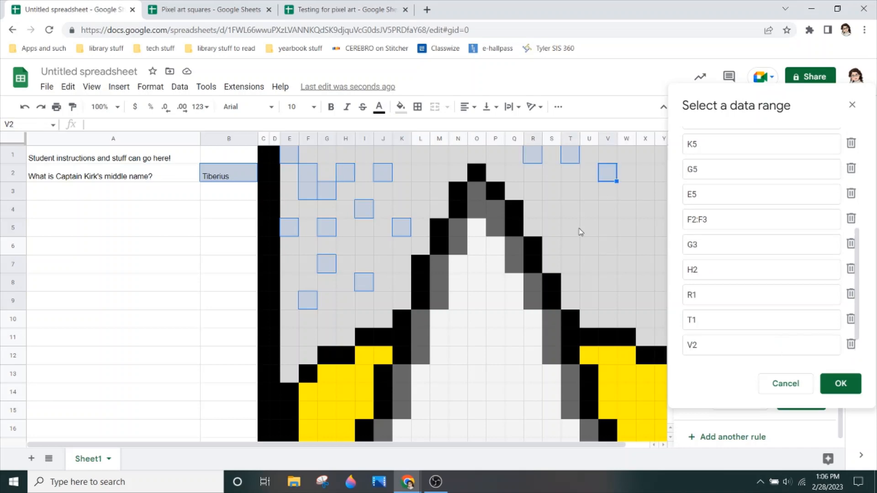
left_click(570, 227, "ctrl")
left_click(590, 283, "ctrl")
left_click(644, 301, "ctrl")
left_click(626, 246, "ctrl")
left_click_drag(607, 210, 645, 246)
left_click(645, 155, "ctrl")
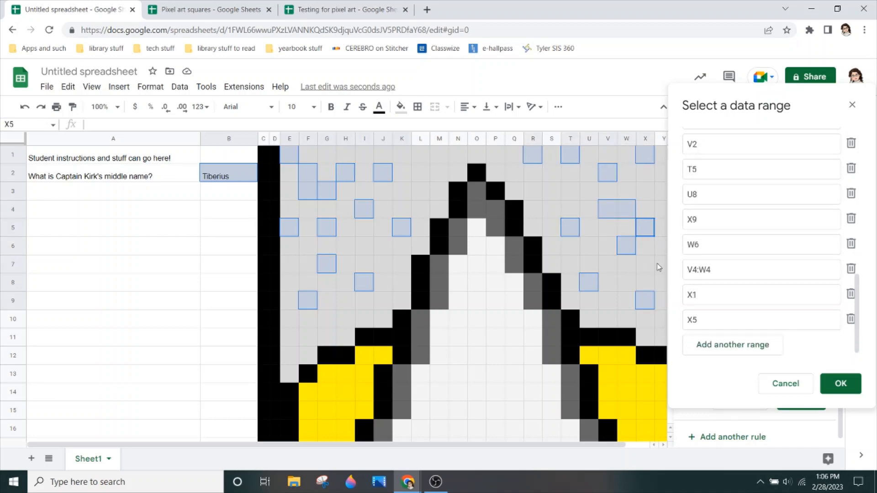
left_click(650, 337, "ctrl")
- Add background cells F11, K8, I6, L1:L2 and I1 to the rule's data ranges
left_click(315, 338, "ctrl")
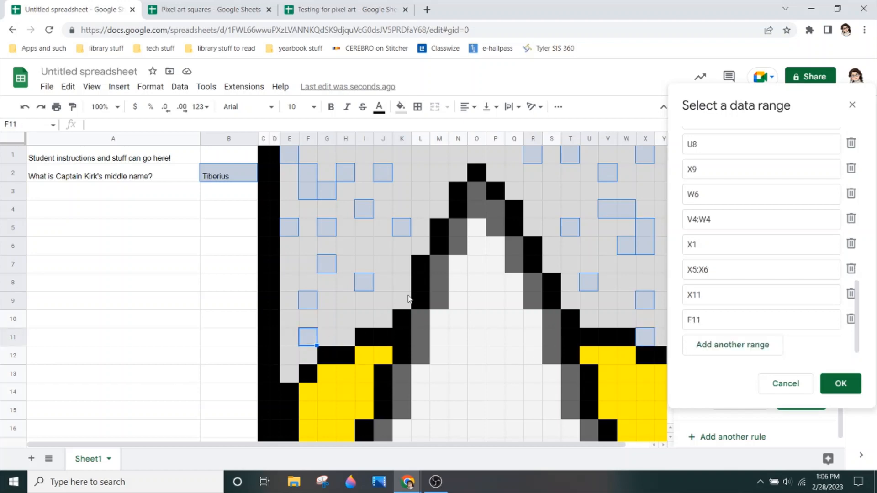
left_click(399, 283, "ctrl")
left_click(369, 245, "ctrl")
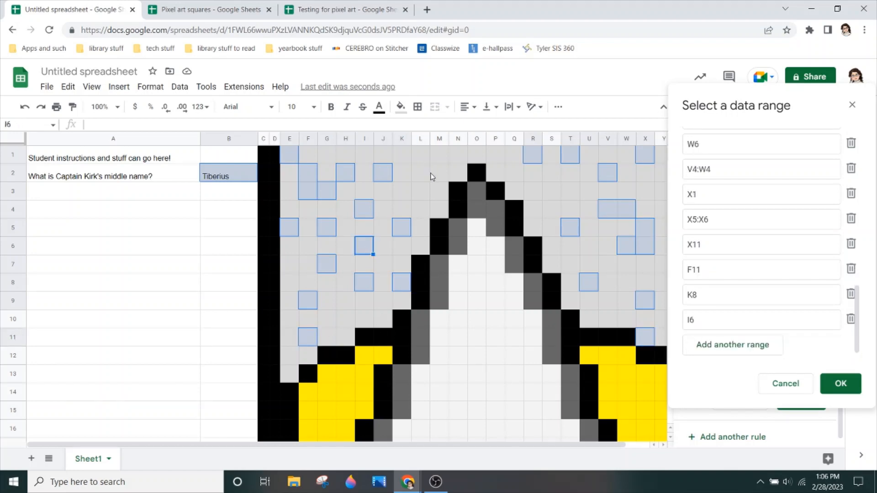
left_click_drag(425, 172, 418, 153)
left_click(361, 154, "ctrl")
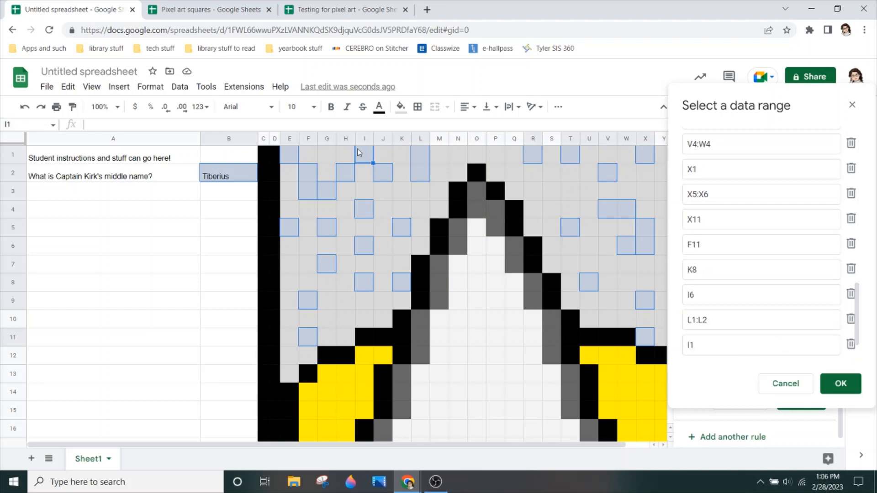
- Add background cells O1, R3, R5, T3, X3, W8, V7 and U10 to the rule's data ranges
left_click(479, 156, "ctrl")
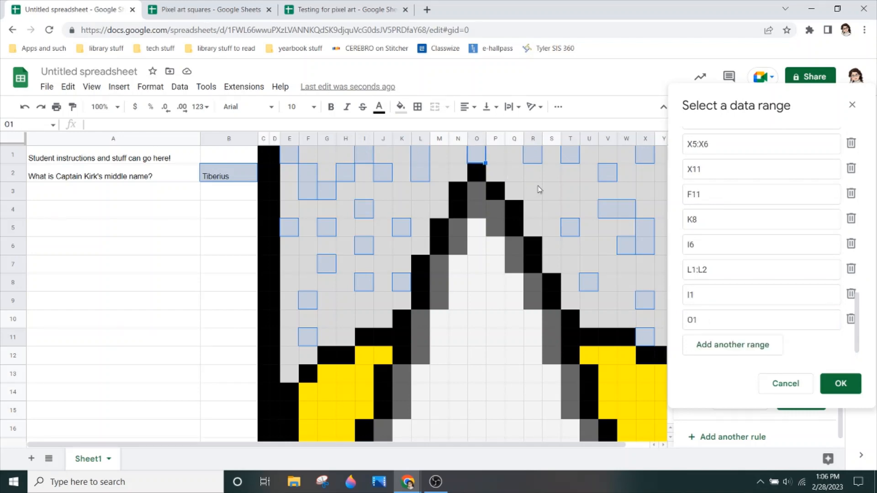
left_click(533, 191, "ctrl")
left_click(533, 227, "ctrl")
left_click(570, 191, "ctrl")
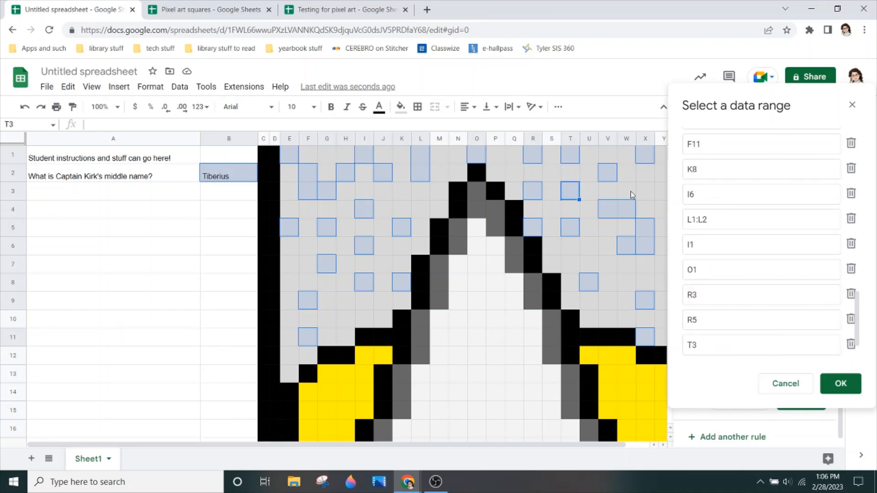
left_click(645, 191, "ctrl")
left_click(626, 283, "ctrl")
left_click(608, 264, "ctrl")
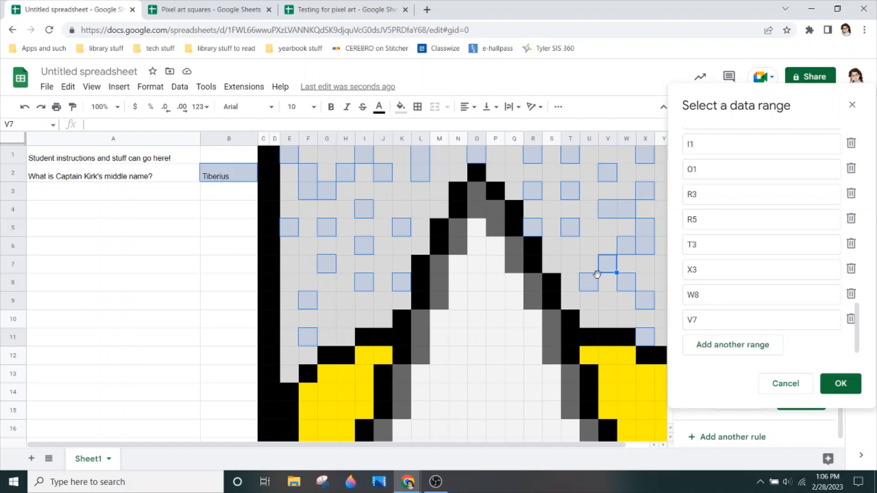
left_click(590, 319, "ctrl")
- Extend the rule's data ranges with background cells H9:H10, E10, E7, I6:I9, K3 and L4
left_click_drag(360, 303, 344, 319)
left_click(293, 322, "ctrl")
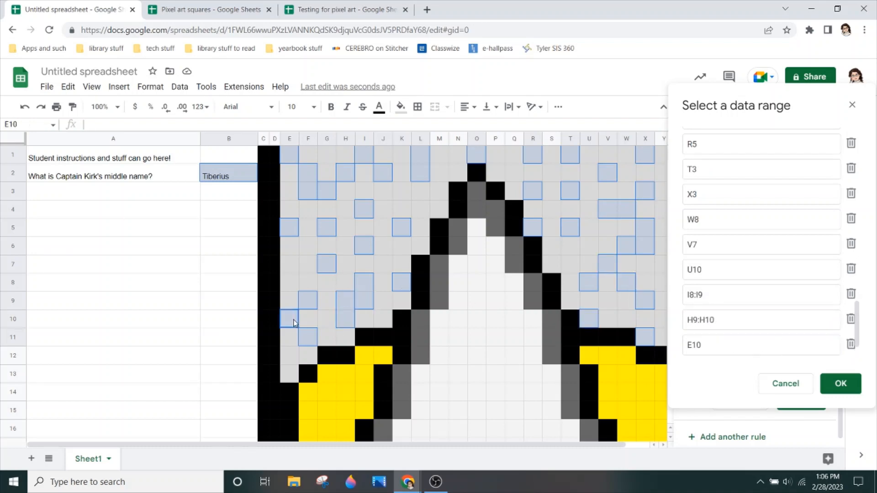
left_click(296, 270, "ctrl")
left_click_drag(365, 249, 364, 302)
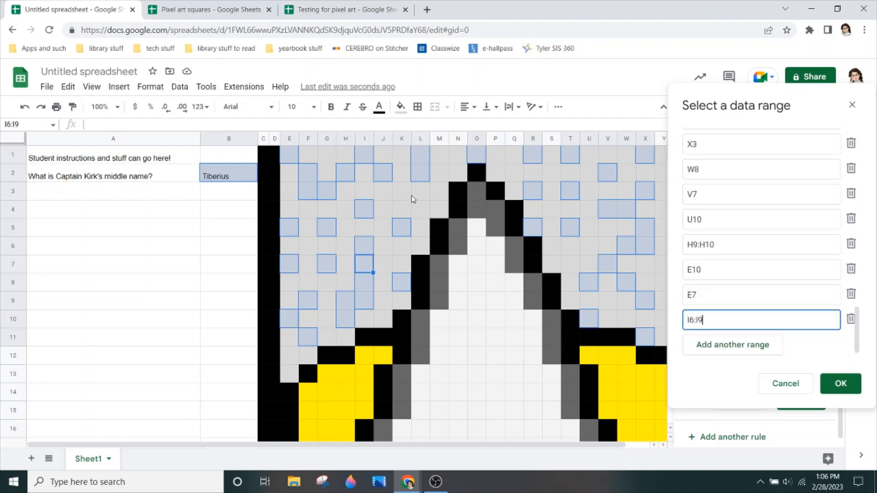
left_click(411, 199, "ctrl")
left_click(421, 209, "ctrl")
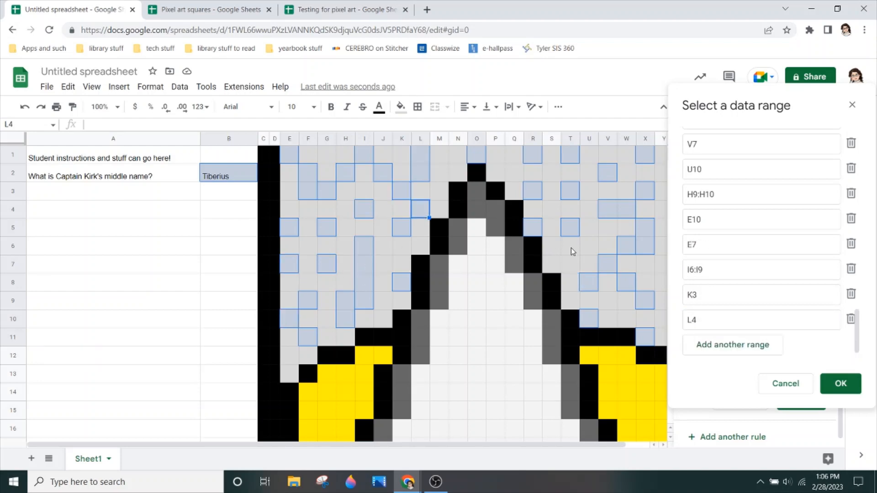
- Extend the rule's data ranges with background cells T5:T6, T8:U8, V9, Y8, Y5 and Q2
left_click_drag(572, 251, 570, 228)
left_click_drag(570, 282, 589, 282)
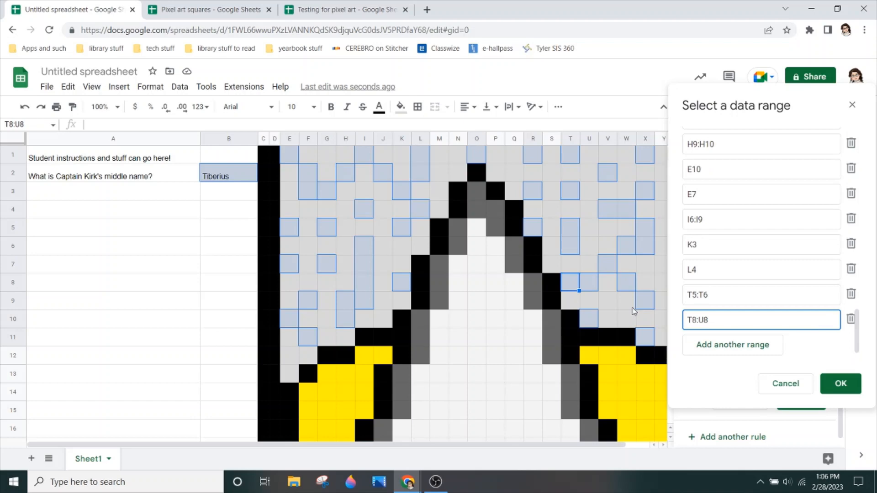
left_click(606, 300, "ctrl")
left_click(660, 279, "ctrl")
left_click(660, 233, "ctrl")
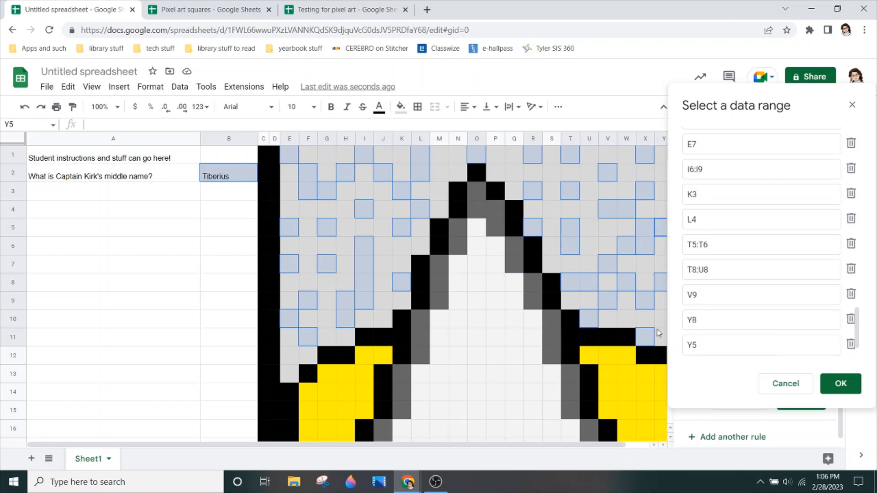
left_click(514, 180, "ctrl")
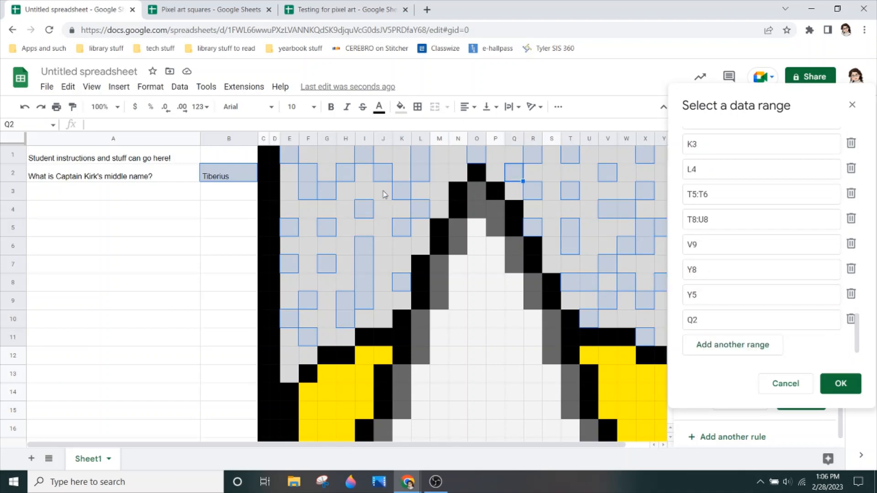
- Add background cells J2:J3, H4:I4, E4:E5 and J6 to the rule's data ranges and save the rule
left_click_drag(384, 194, 383, 176)
left_click_drag(346, 209, 364, 209)
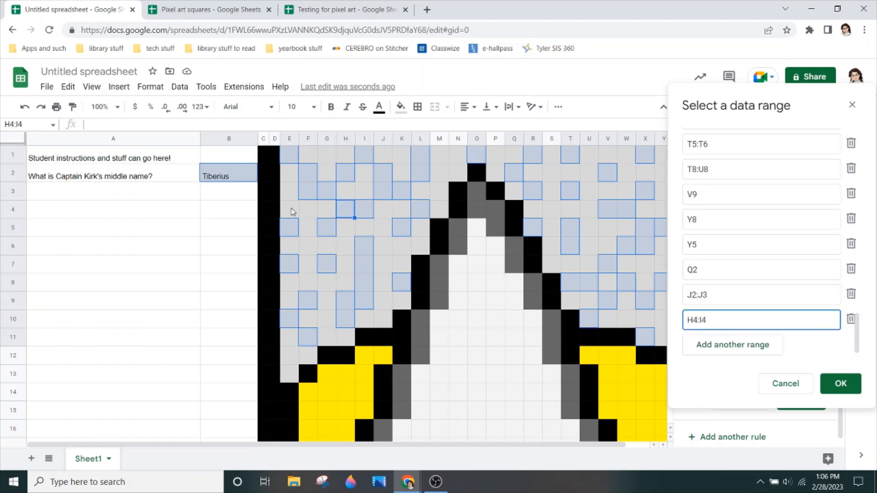
left_click_drag(289, 208, 290, 227)
left_click(388, 257, "ctrl")
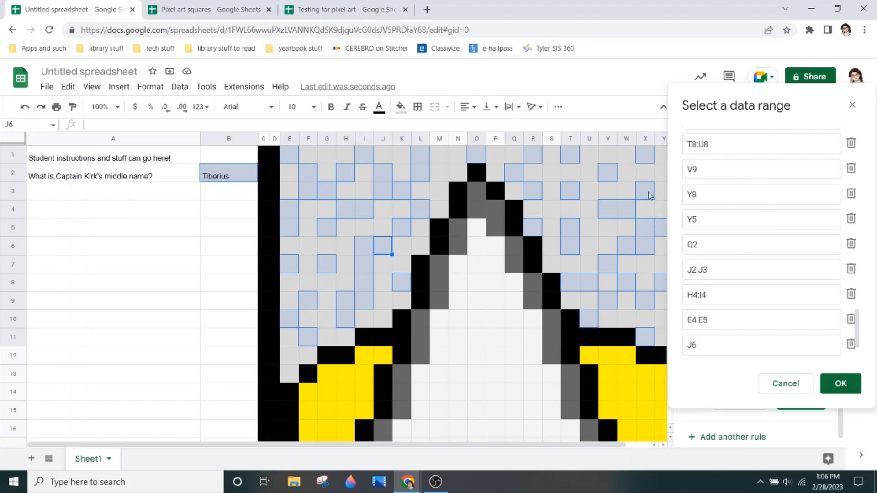
left_click(842, 385)
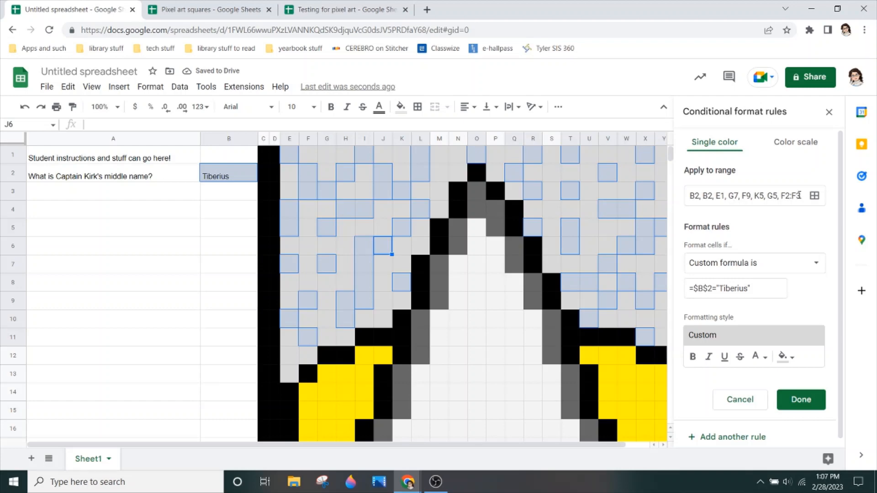
left_click(803, 400)
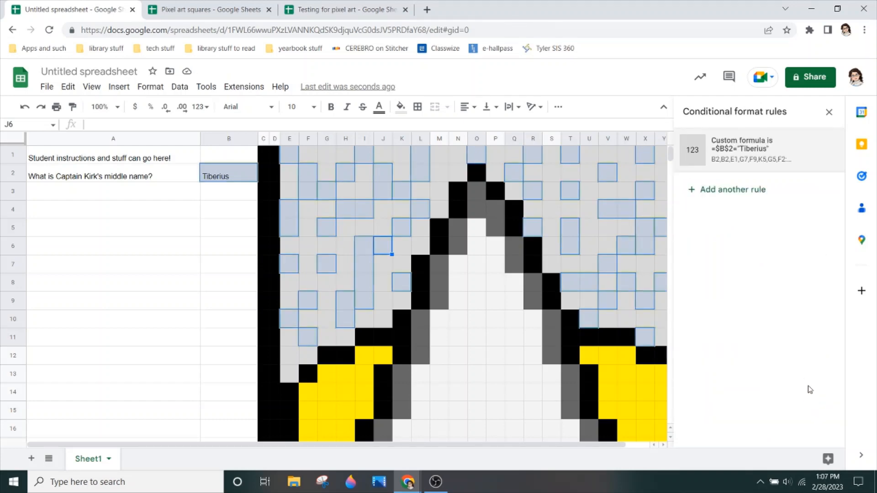
- Reset the fill color of the rule's selected cells and clear the answer in B2 to test the rule
left_click(404, 112)
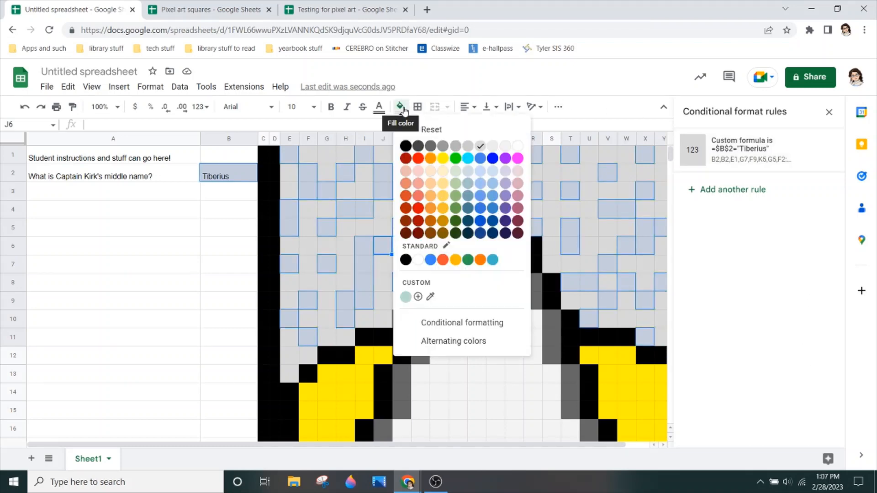
left_click(436, 132)
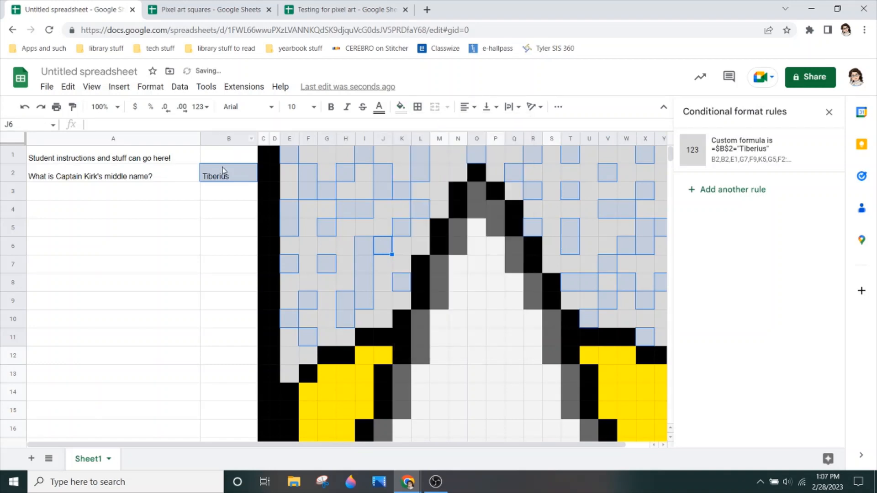
left_click(244, 178)
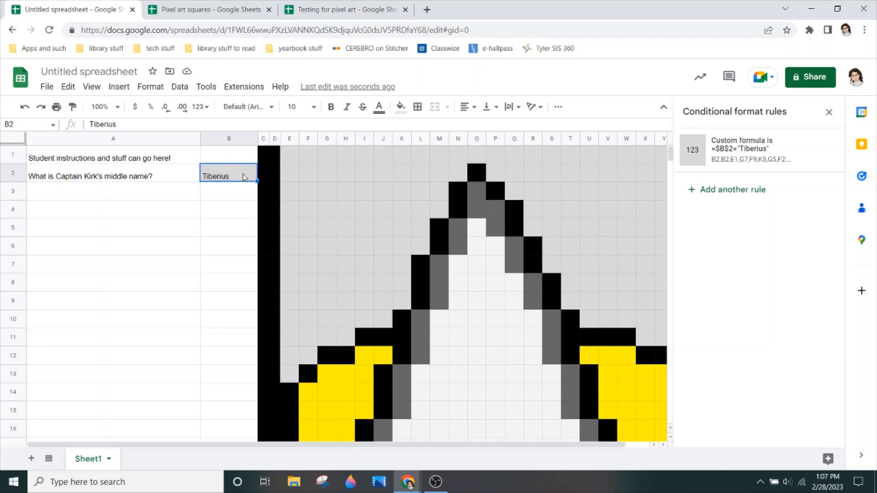
key("Delete")
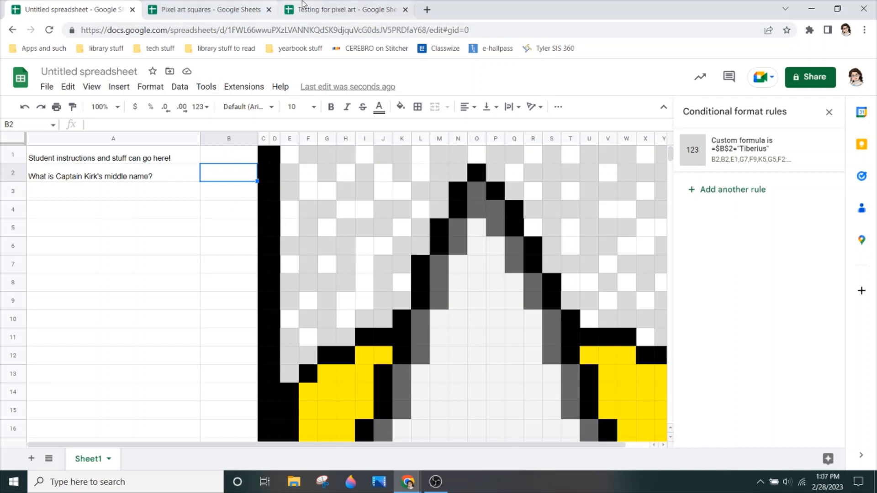
- Switch to the Testing for pixel art spreadsheet and clear the answers in B2 through B6
left_click(328, 10)
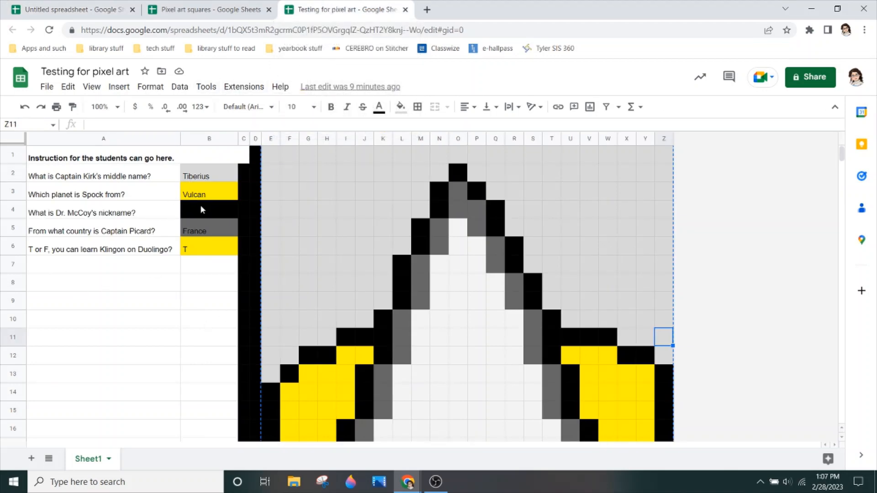
left_click(218, 177)
key("Delete")
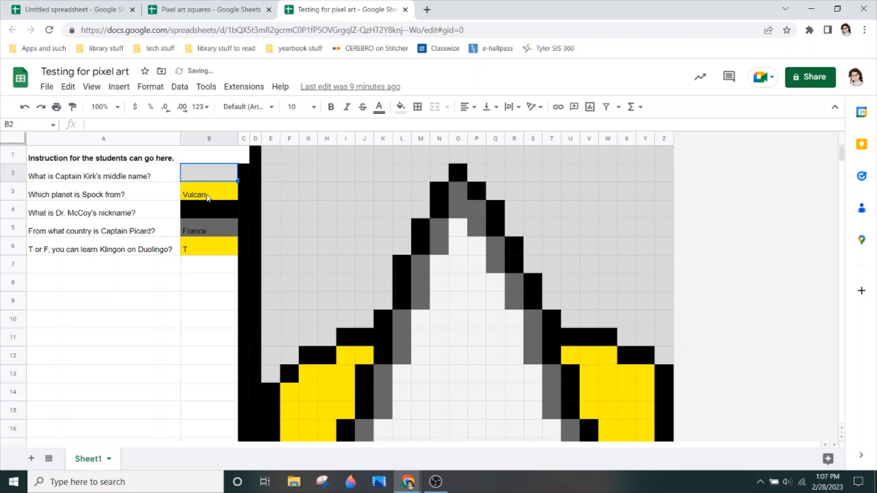
left_click(214, 194)
key("Delete")
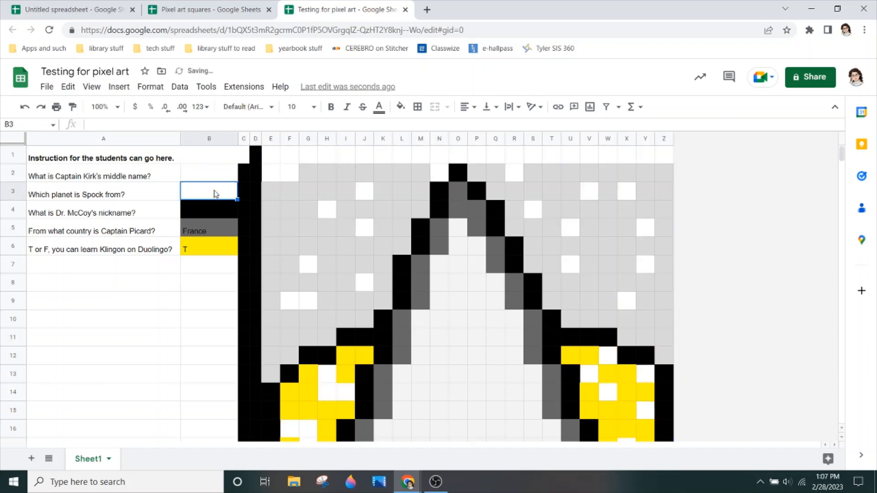
left_click(215, 209)
key("Delete")
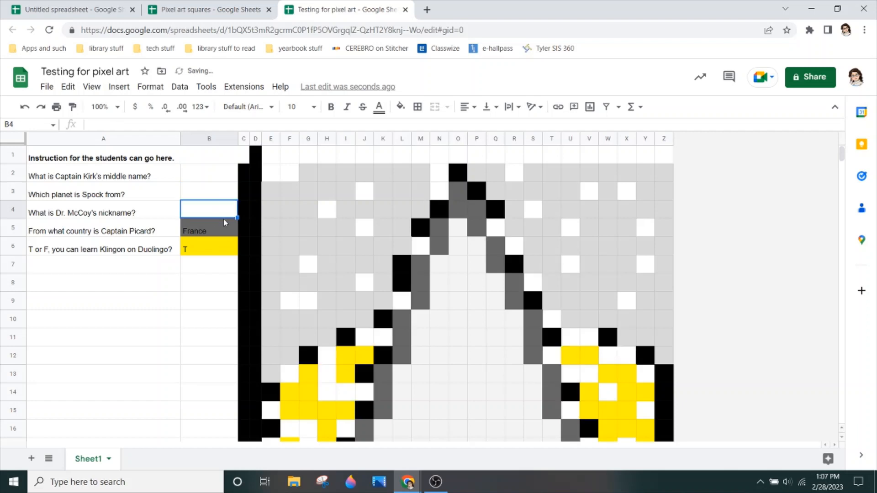
left_click(224, 229)
key("Delete")
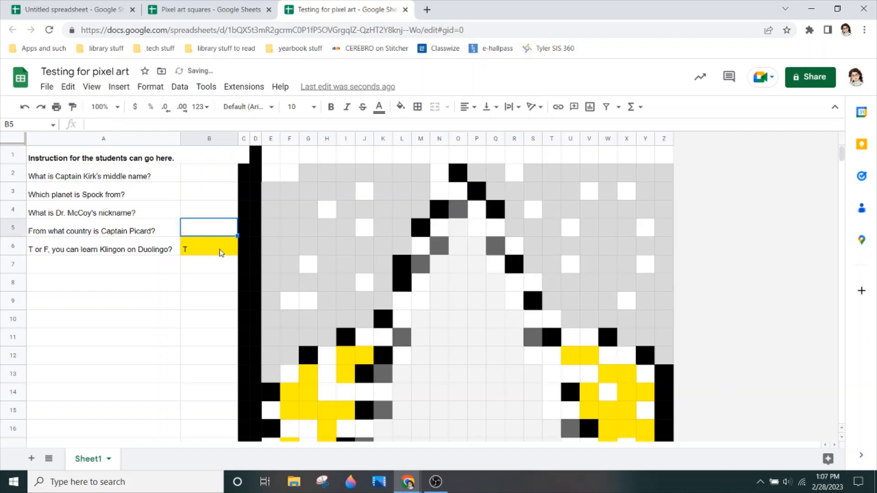
left_click(220, 252)
key("Delete")
scroll(671, 300, "down", 2)
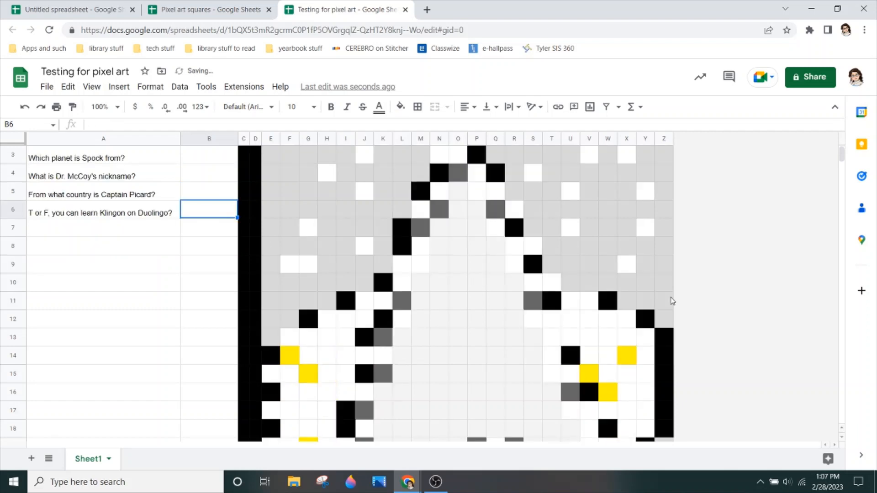
scroll(671, 300, "down", 2)
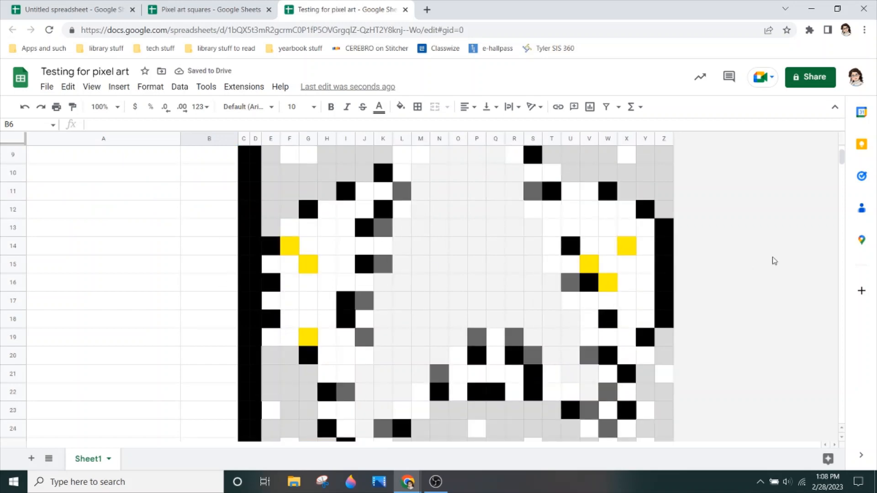
scroll(506, 244, "up", 3)
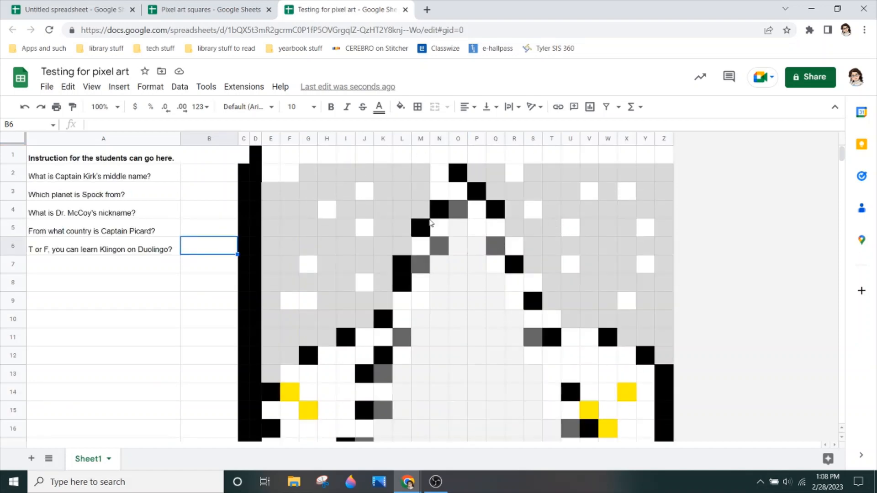
- Answer the first two questions by entering Tiberius in B2 and Vulcan in B3
left_click(216, 176)
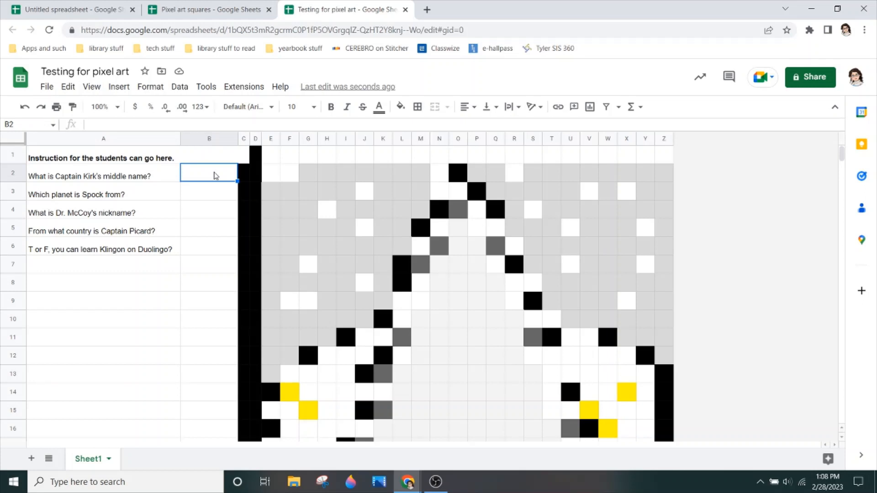
type("Tiberius")
key("Return")
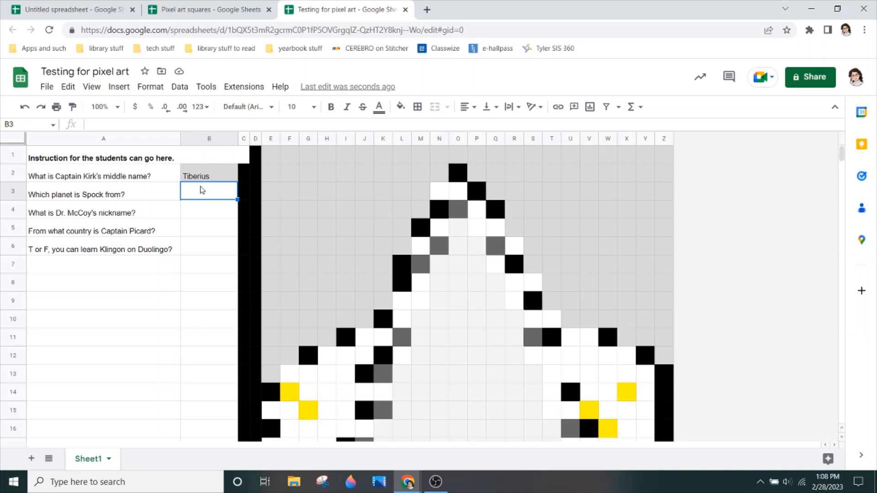
type("Vulcan")
key("Return")
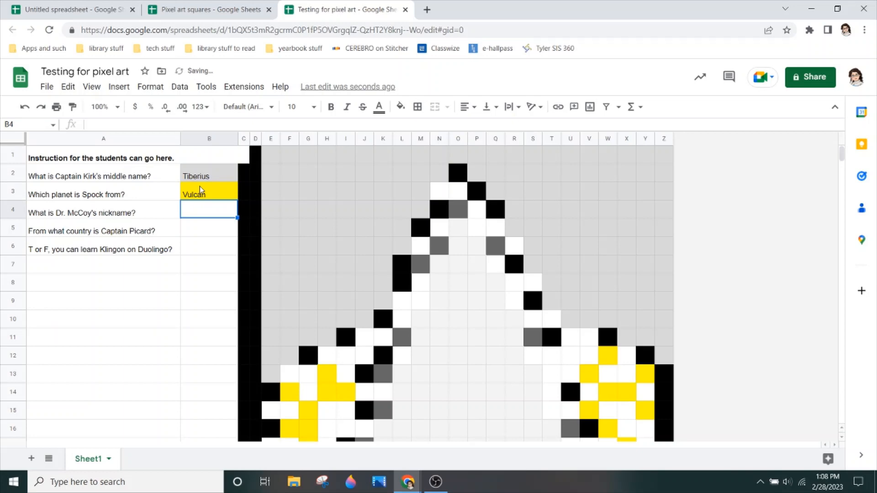
- Return to the untitled spreadsheet and close its conditional format rules
left_click(37, 6)
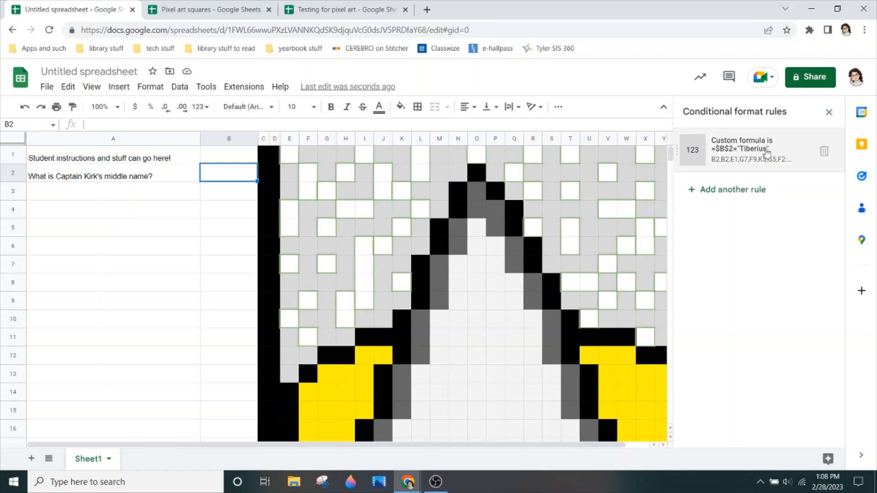
left_click(829, 113)
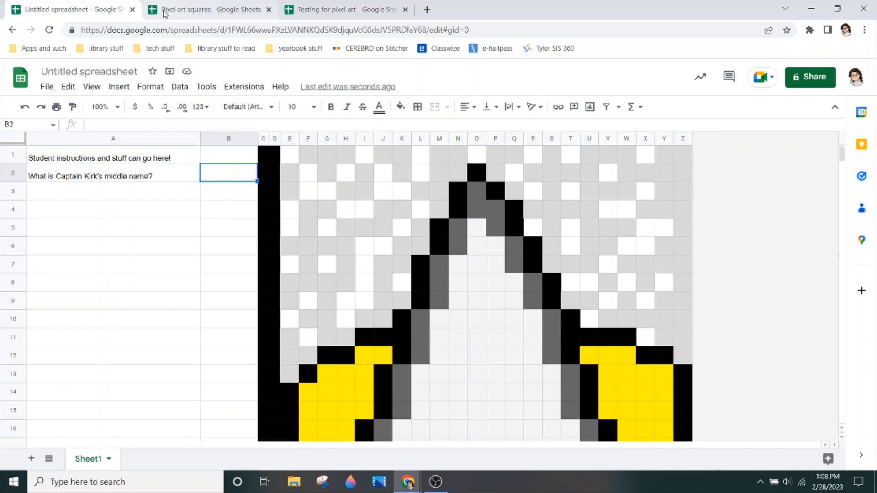
- In the Testing for pixel art spreadsheet, enter Bones in B4 and France in B5
left_click(307, 5)
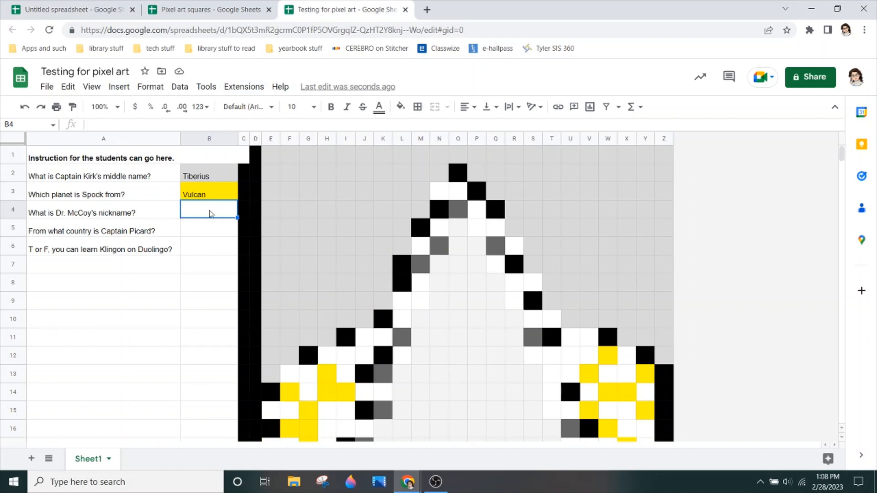
type("Bones")
key("Return")
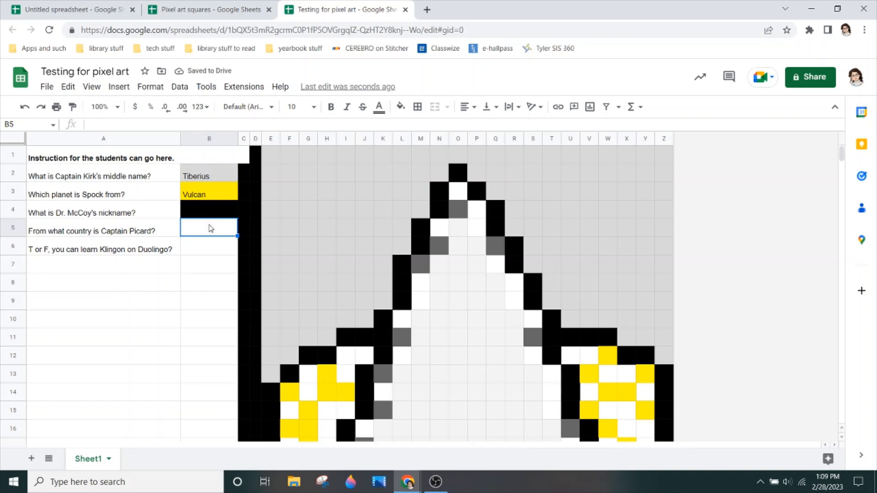
type("France")
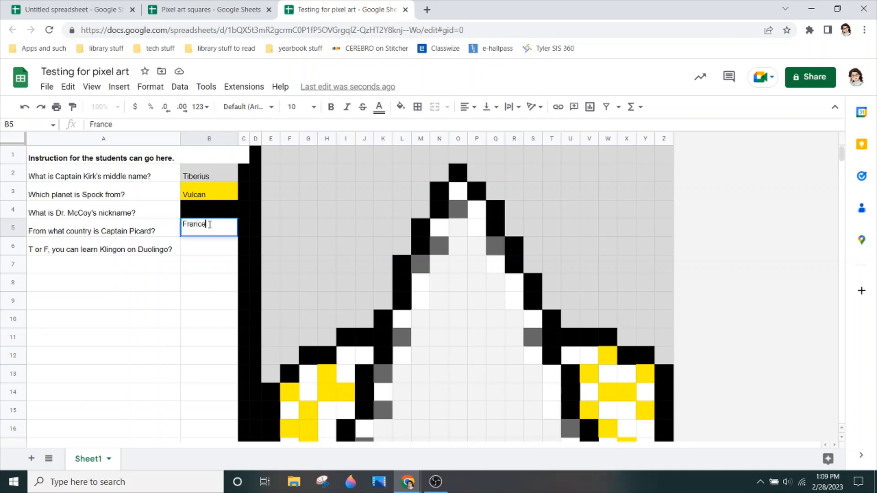
key("Return")
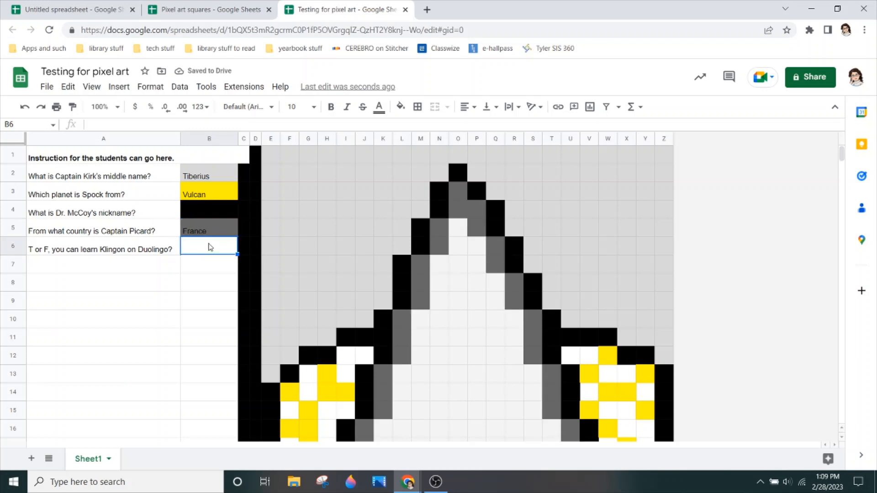
- Try the wrong answer Tiberius in B6 and check how the picture responds
type("T")
key("BackSpace")
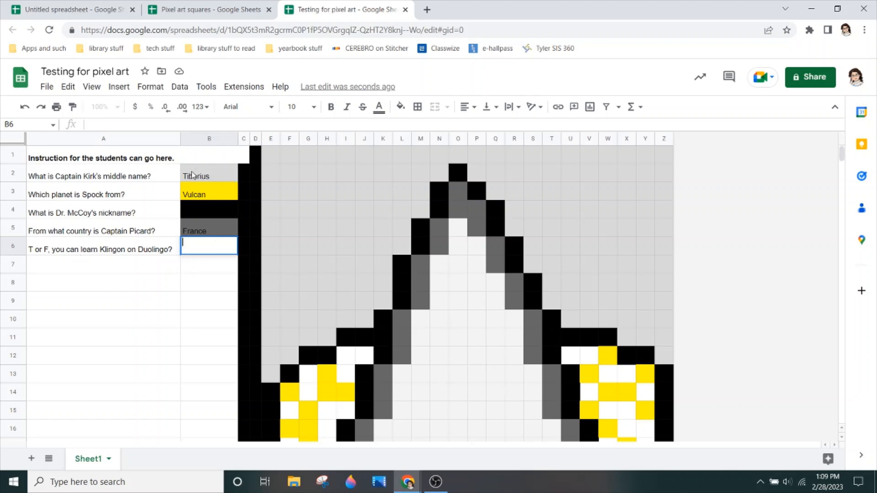
double_click(225, 245)
type("Tiber")
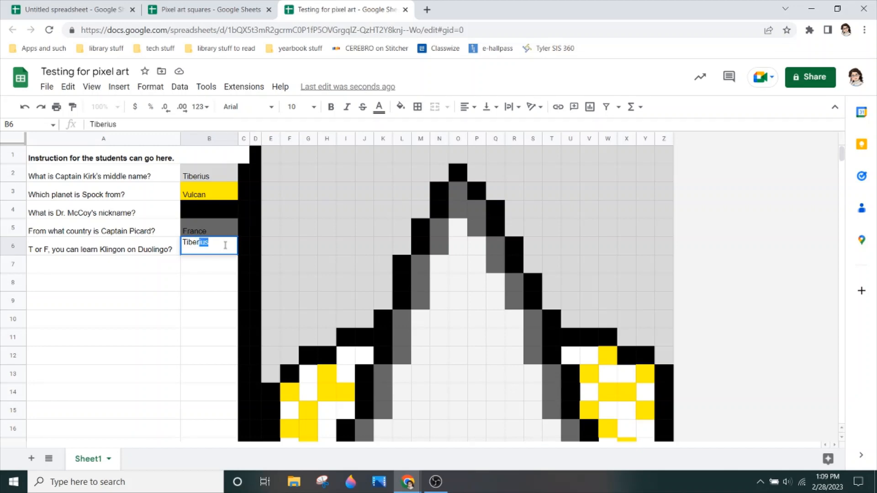
type("ius")
scroll(283, 265, "down", 1)
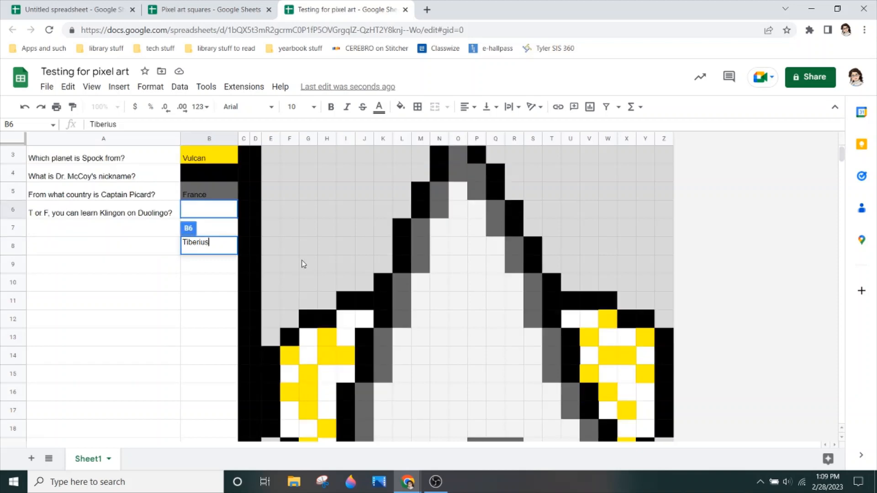
left_click(230, 209)
double_click(232, 213)
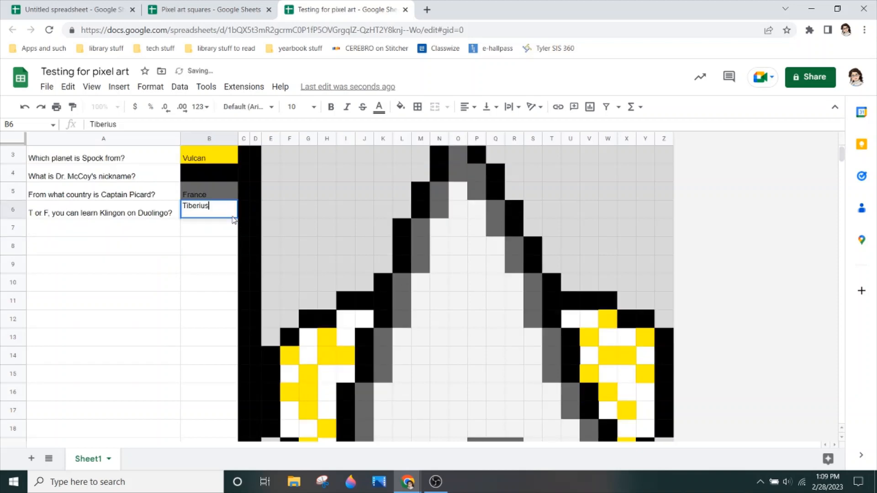
scroll(511, 299, "down", 3)
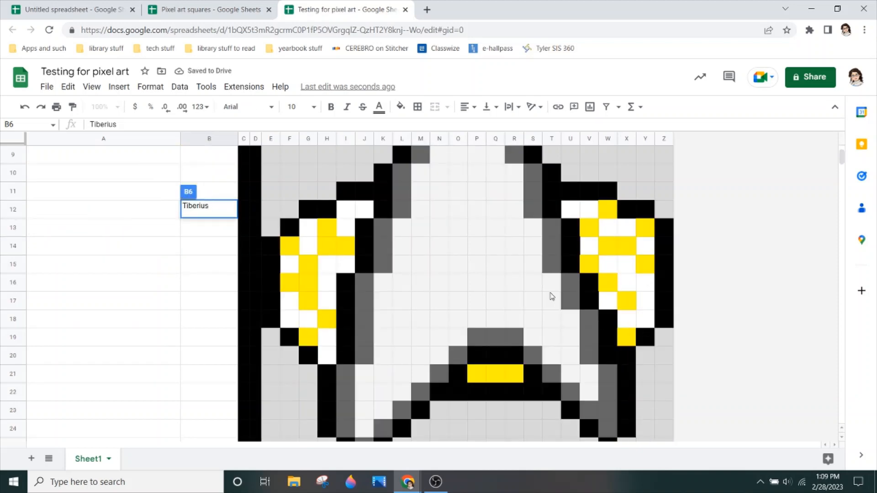
scroll(114, 210, "up", 3)
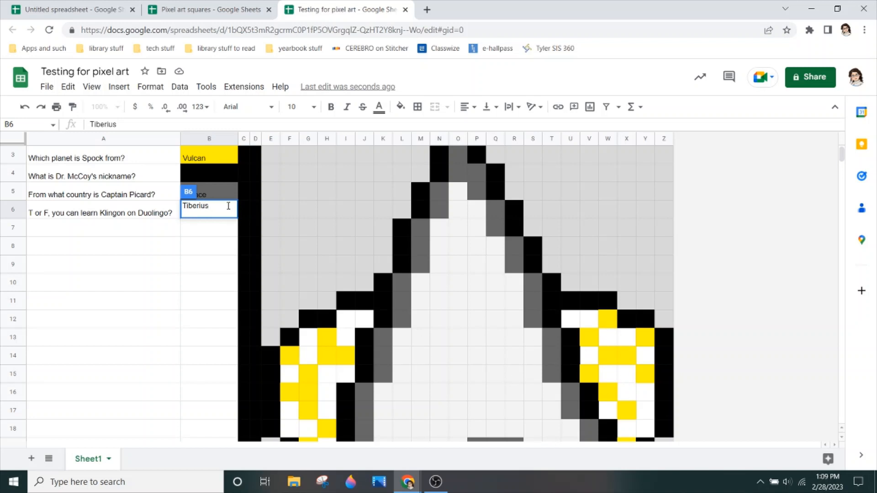
- Replace the answer in B6 with T and check the whole picture
key("BackSpace")
key("BackSpace")
key("BackSpace")
key("BackSpace")
key("BackSpace")
key("BackSpace")
key("BackSpace")
key("Return")
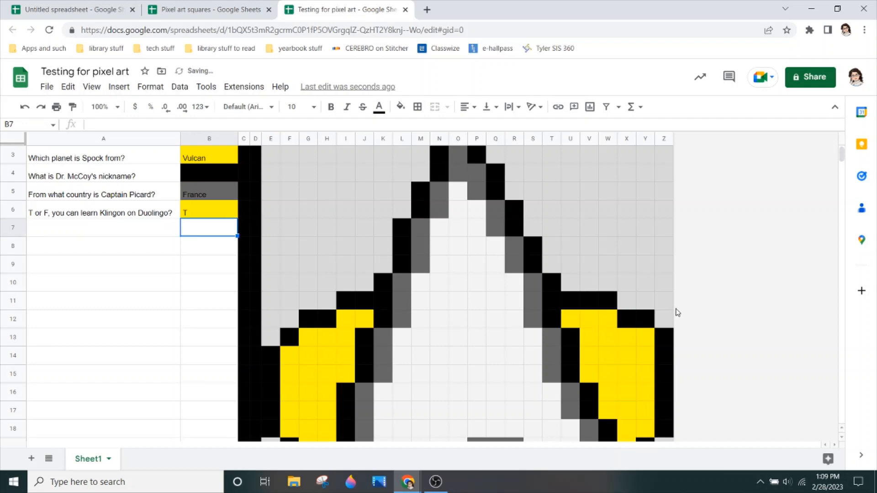
scroll(626, 363, "down", 3)
scroll(601, 333, "down", 2)
scroll(593, 335, "up", 5)
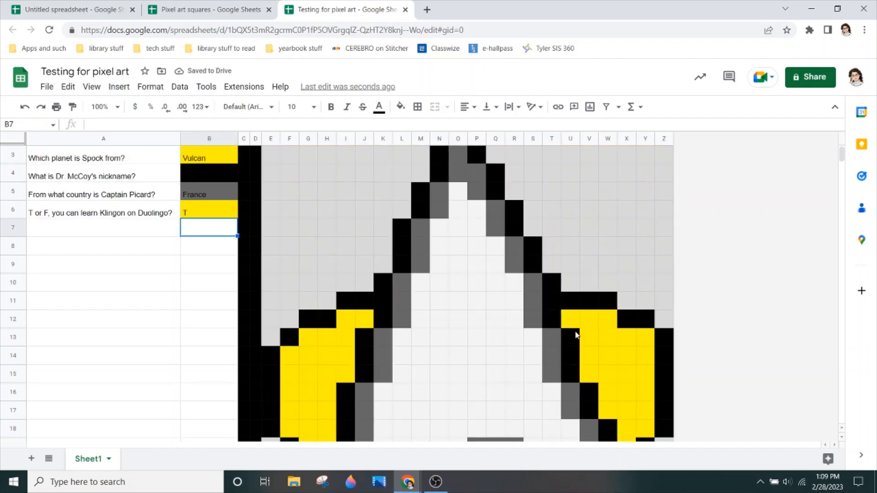